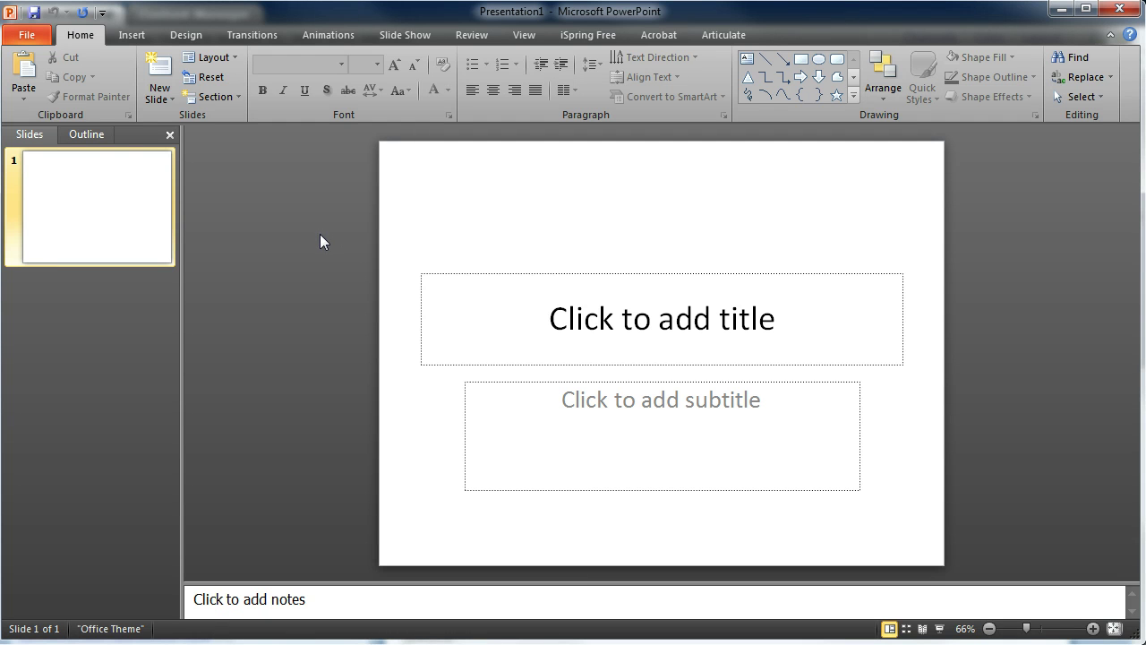
# Open the 1.Introduction_audio.ppsx presentation from the Desktop.
pyautogui.click(28, 38)
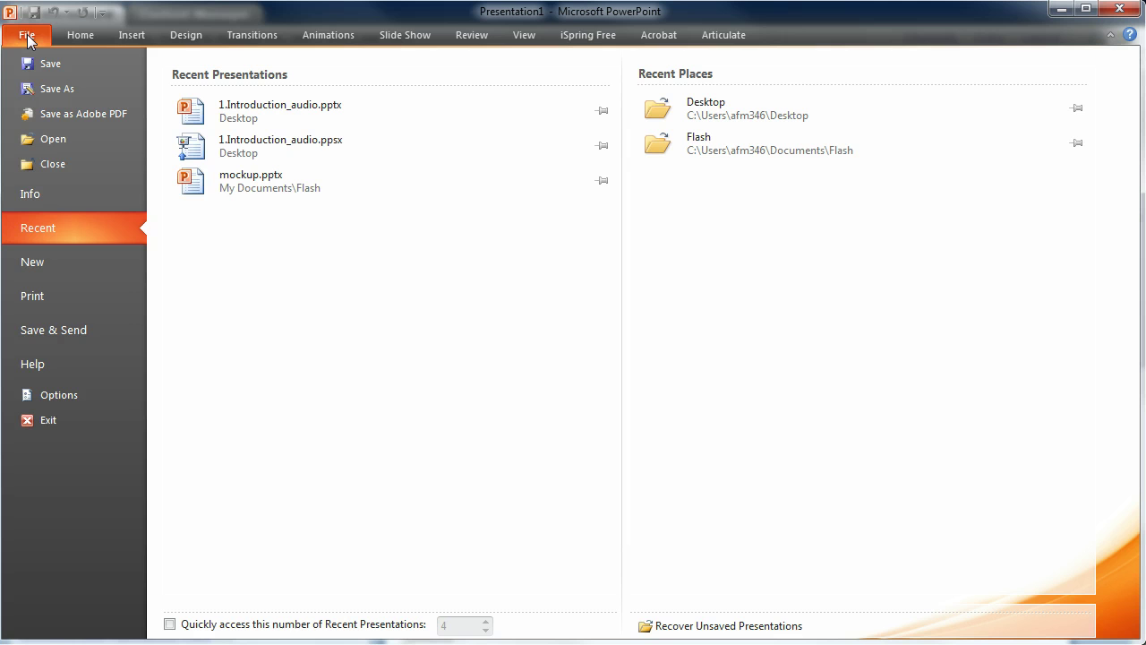
pyautogui.click(50, 139)
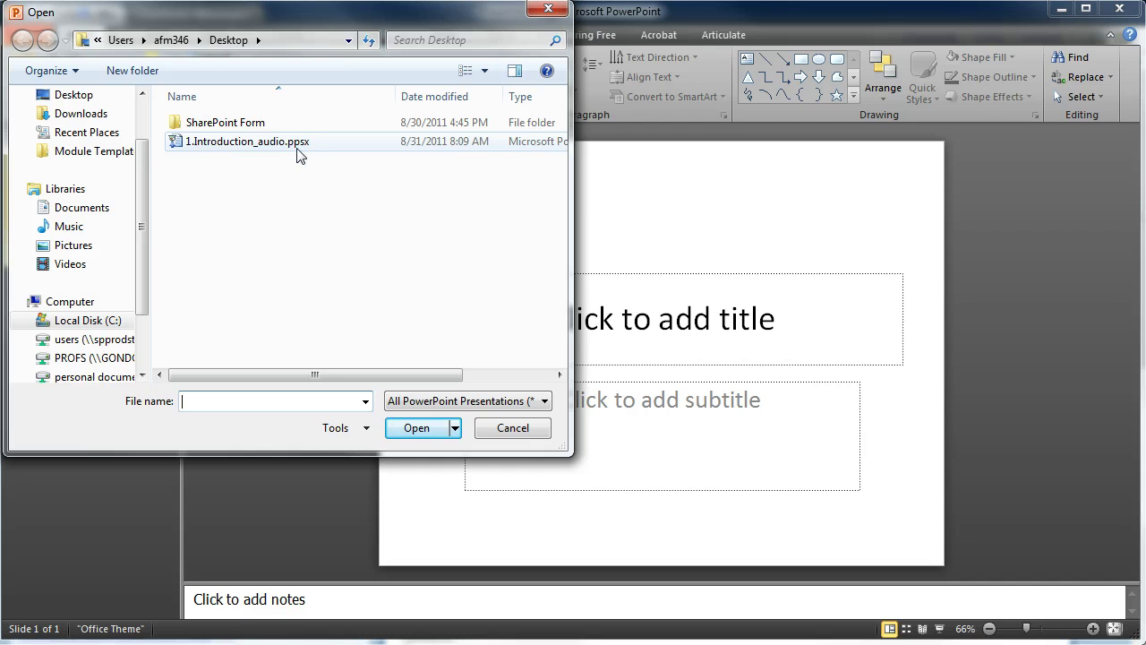
pyautogui.click(296, 149)
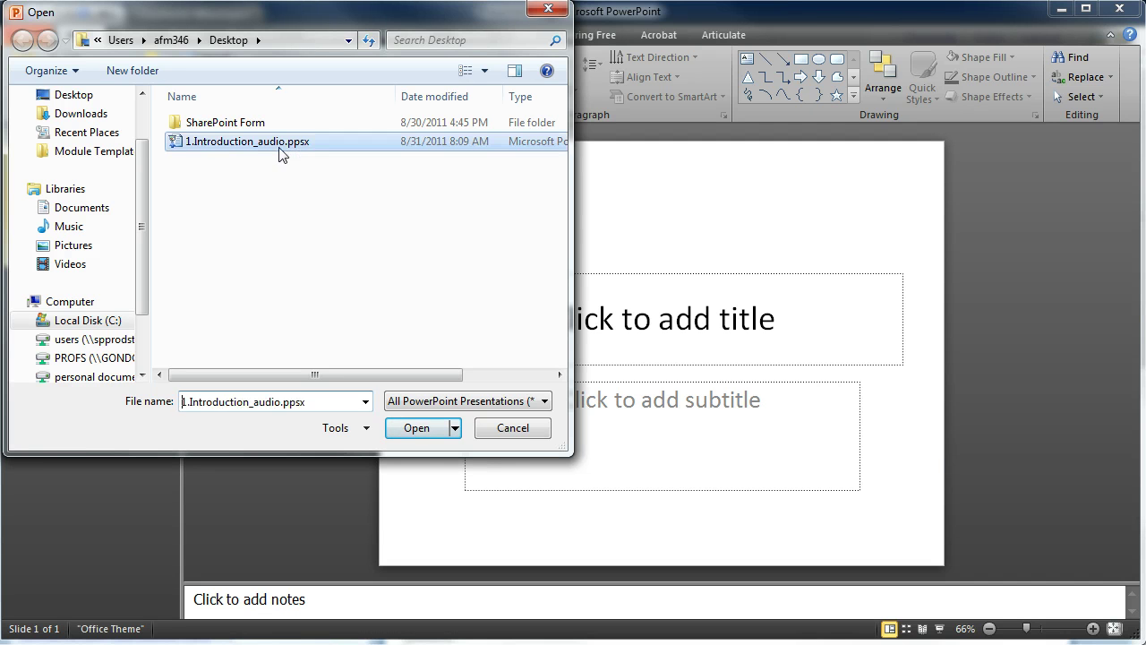
pyautogui.click(419, 429)
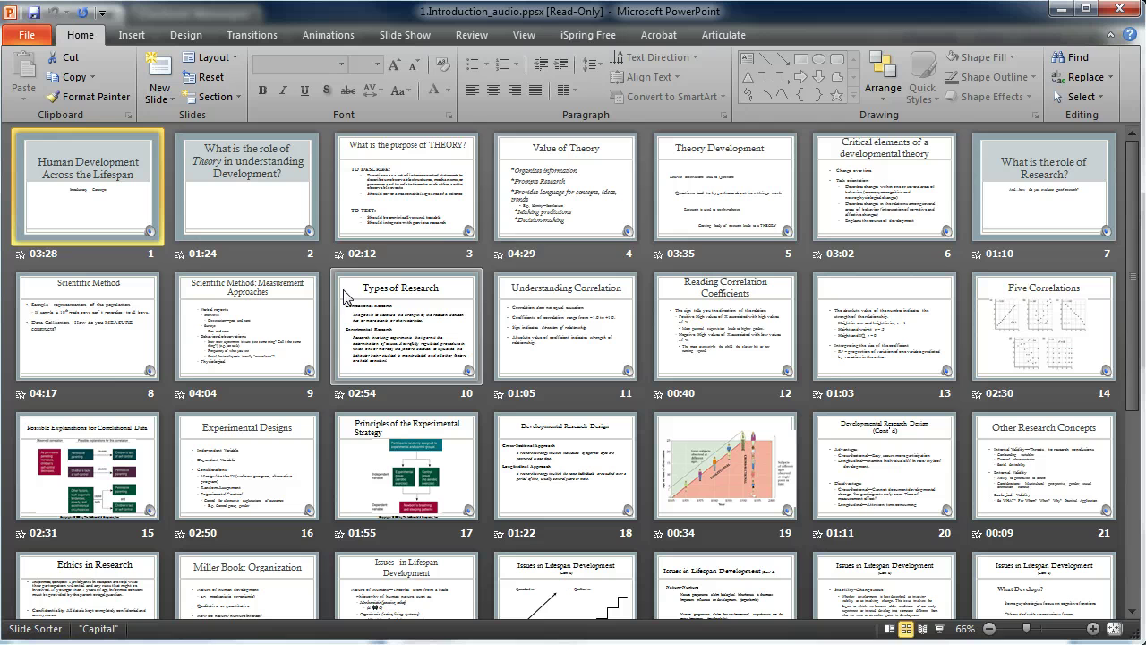
# Try to quick-publish the read-only presentation with iSpring Free.
pyautogui.click(591, 40)
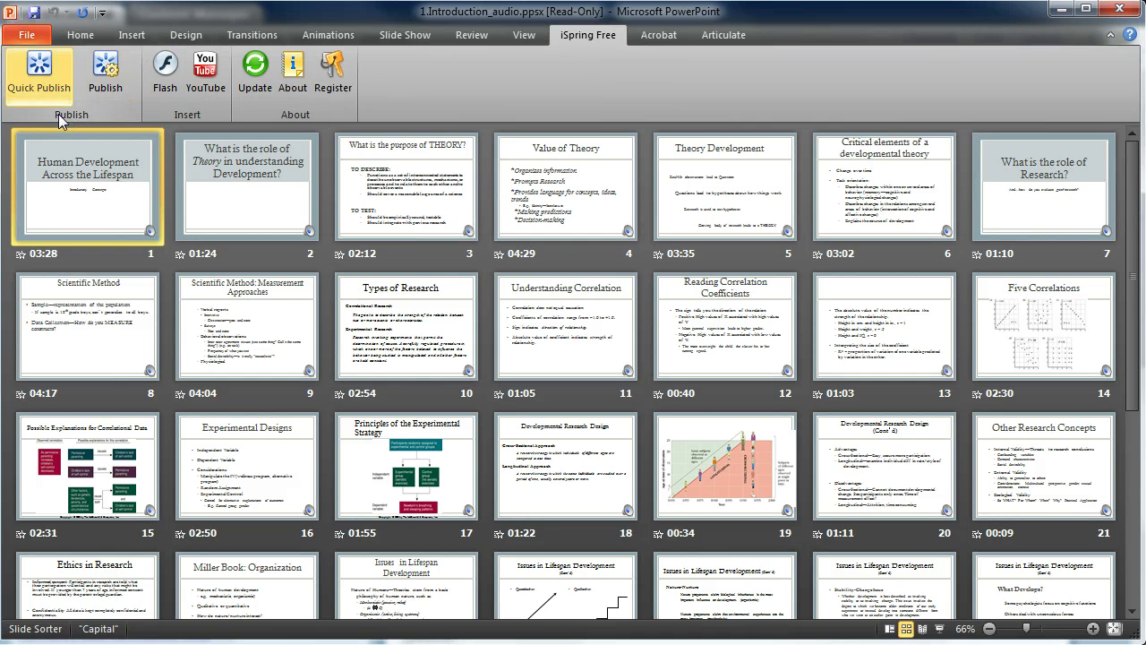
pyautogui.click(40, 72)
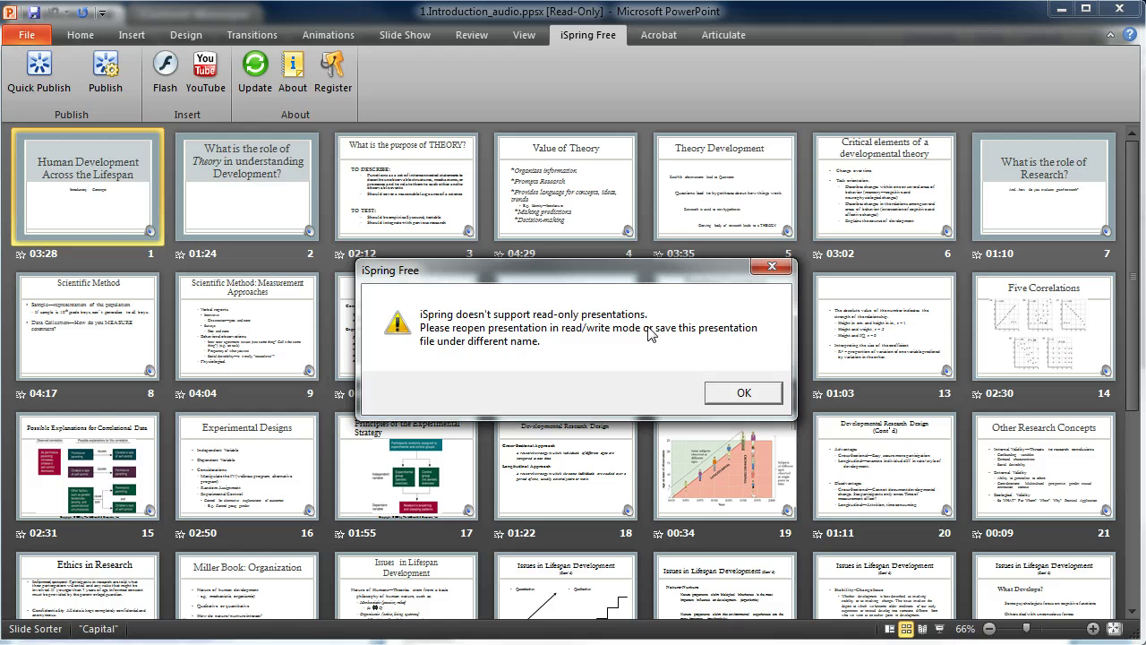
pyautogui.click(744, 394)
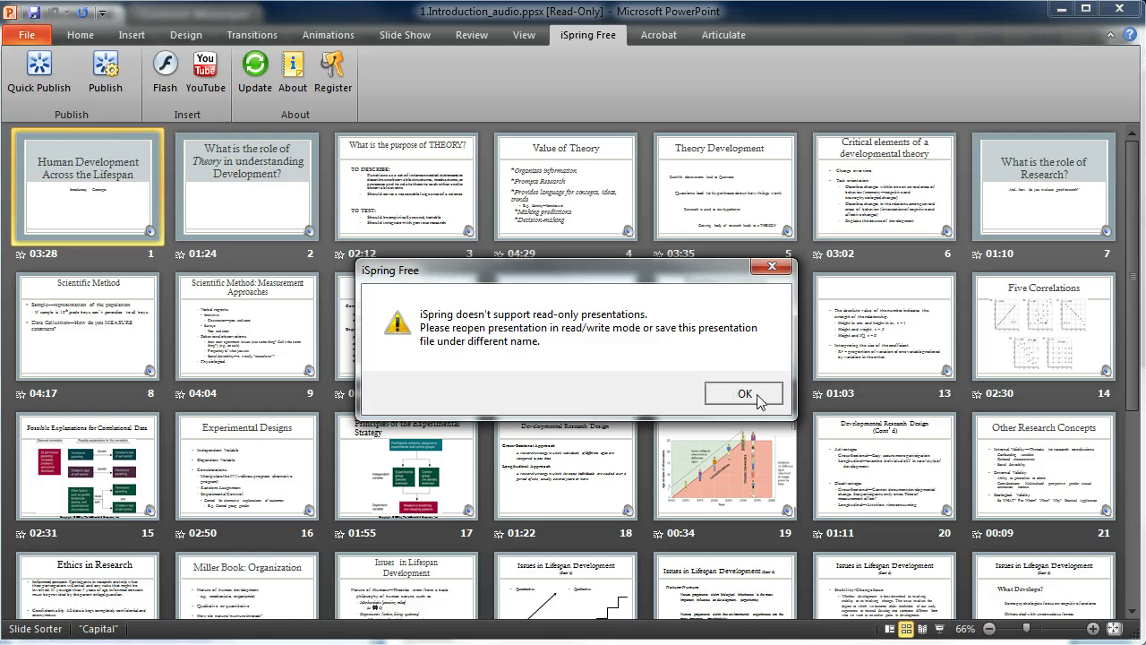
# Save the show to the Desktop as a PowerPoint Presentation (*.pptx) named 1.Introduction_audio.pptx.
pyautogui.click(25, 34)
pyautogui.click(63, 93)
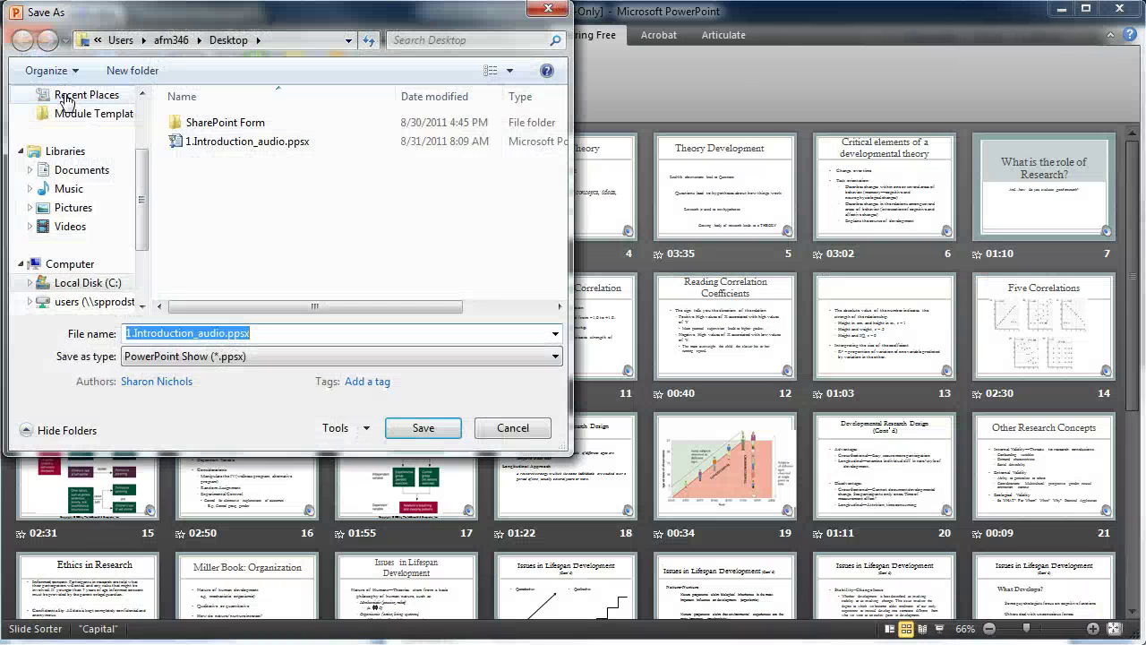
pyautogui.click(202, 362)
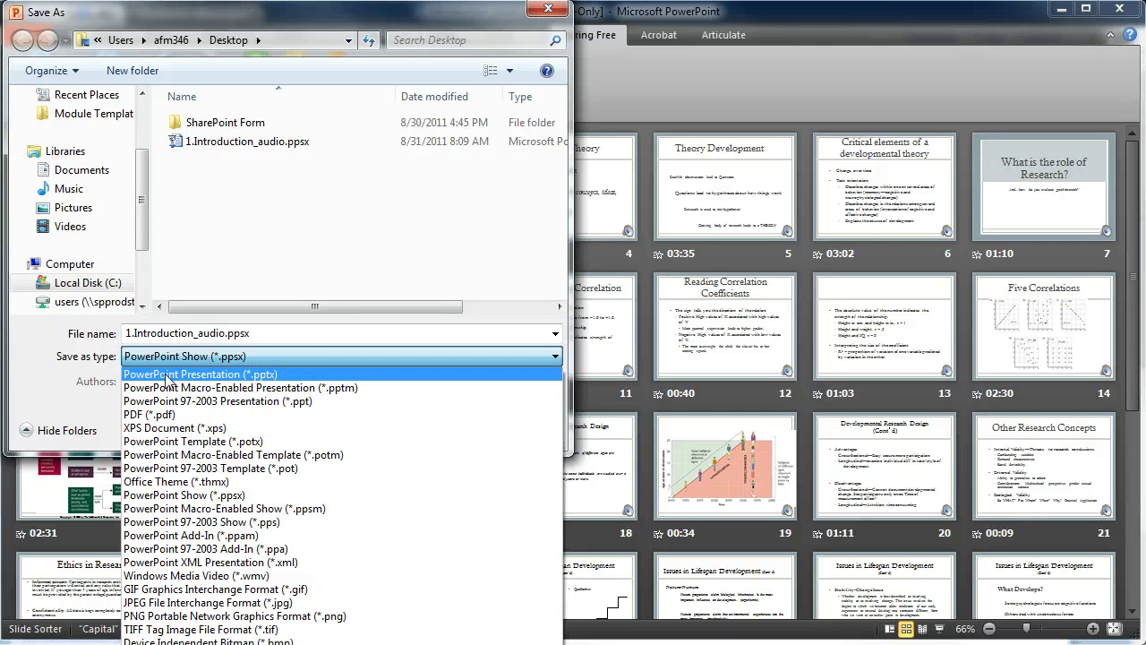
pyautogui.click(184, 375)
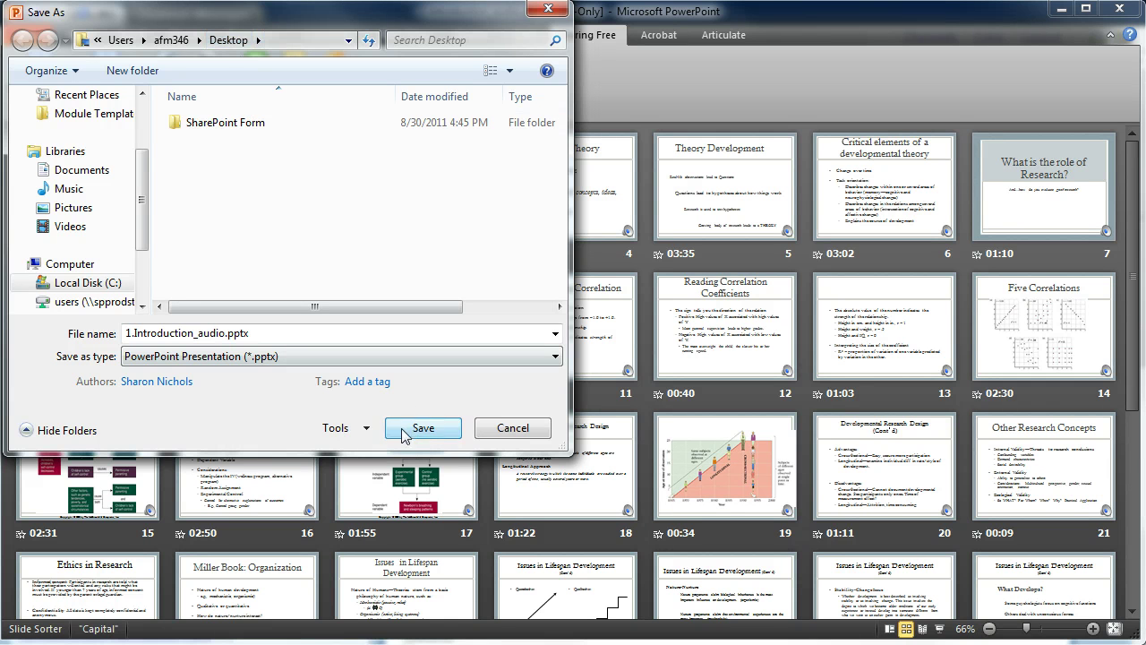
pyautogui.click(403, 430)
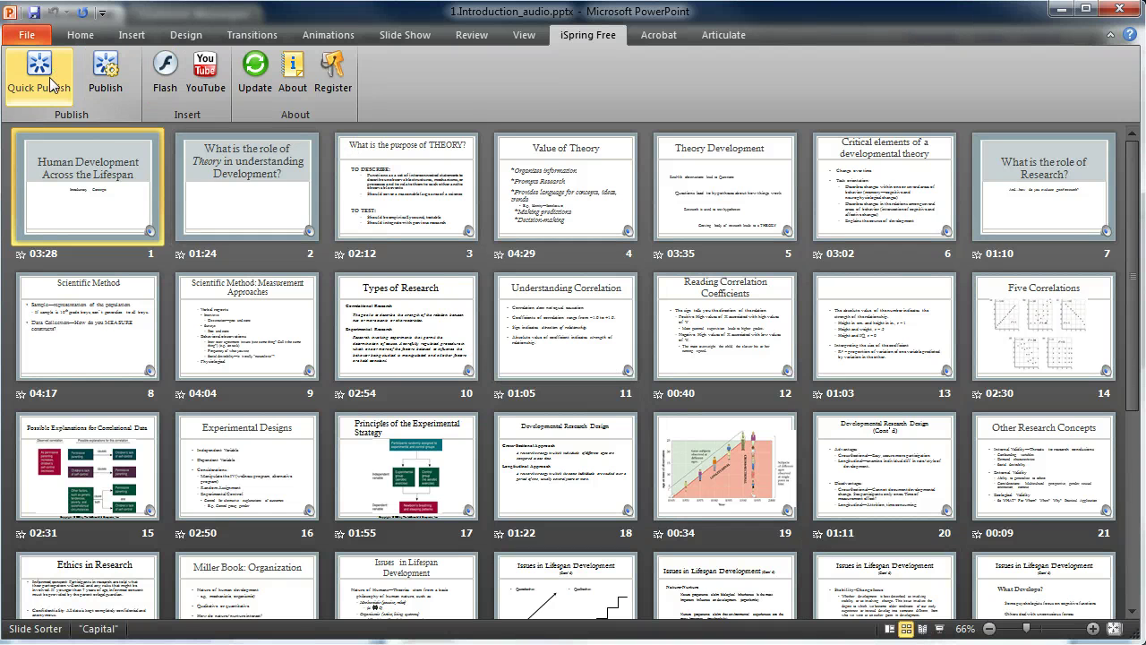
# Publish all slides to Flash with iSpring Free using the Desktop as the local destination folder, and pause the published playback.
pyautogui.click(96, 65)
pyautogui.press('End')
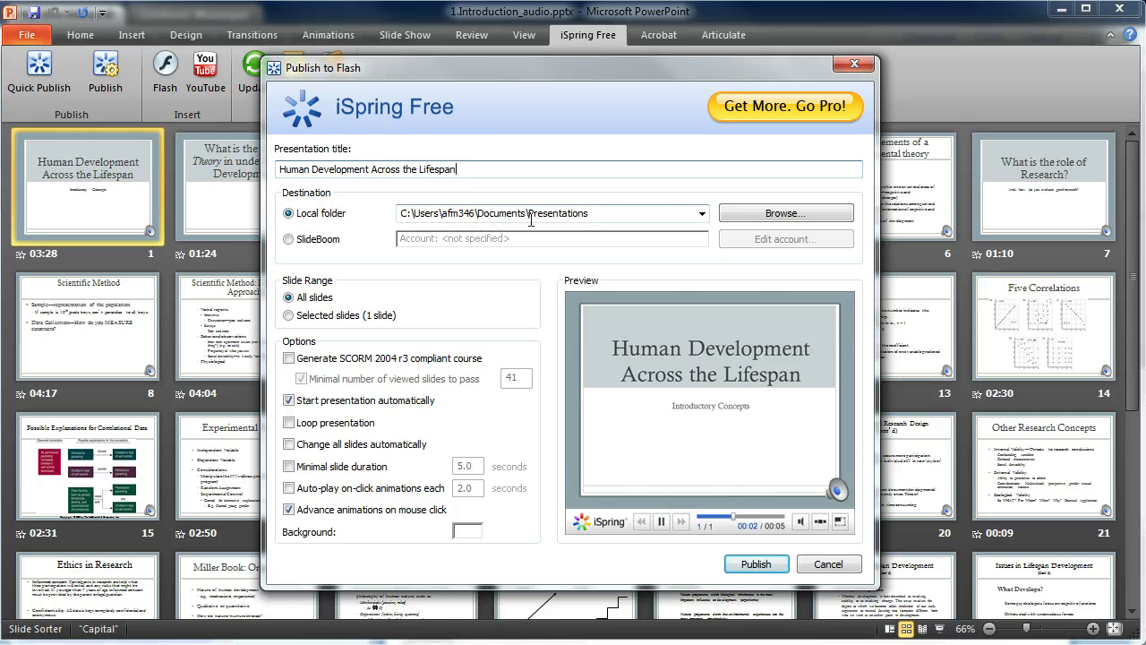
pyautogui.click(780, 214)
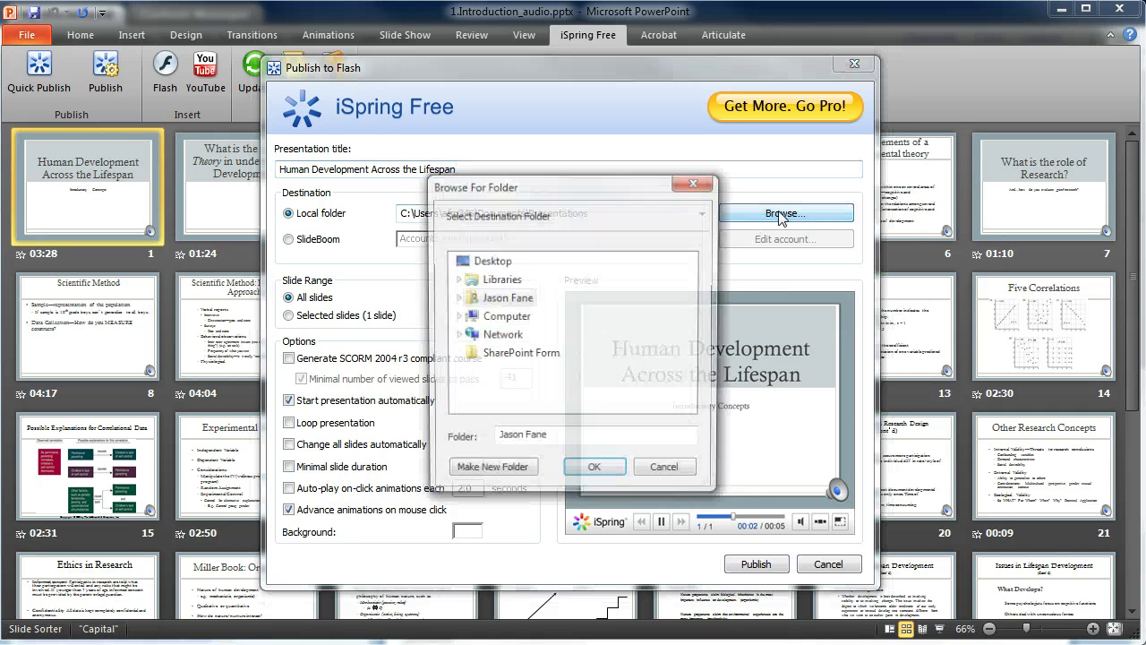
pyautogui.click(495, 263)
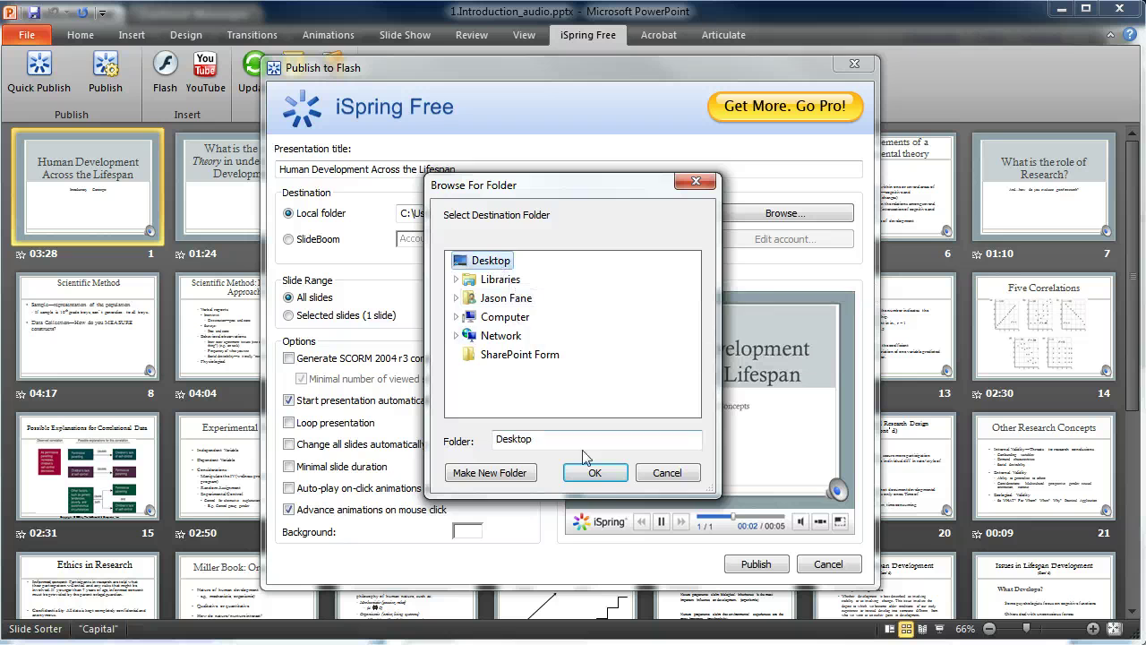
pyautogui.click(594, 472)
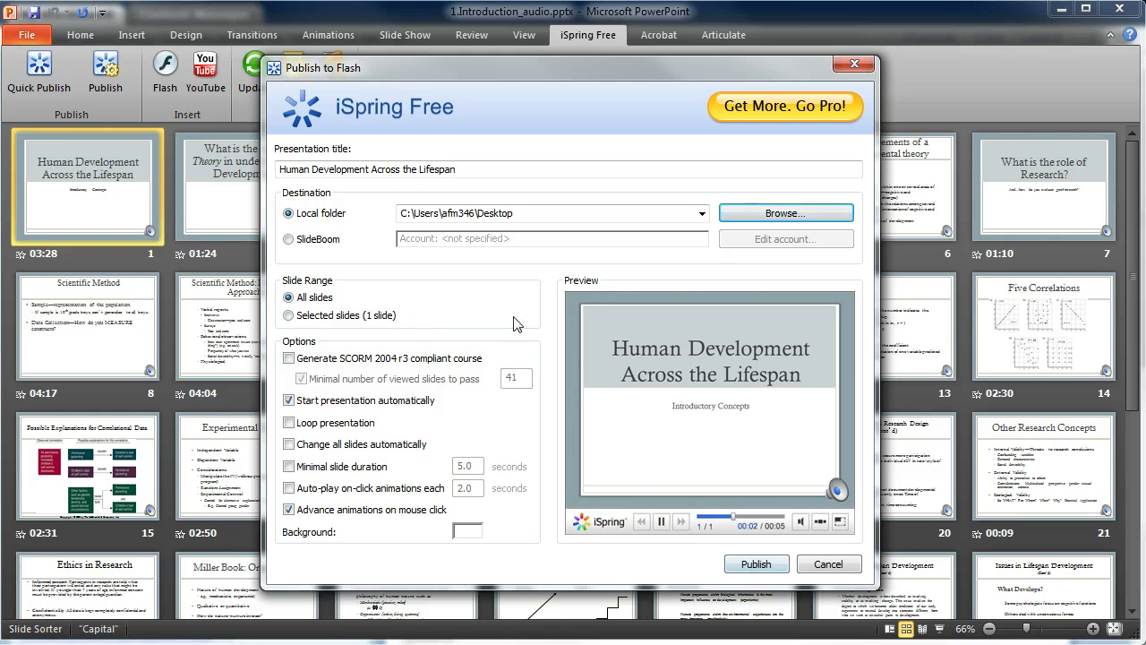
pyautogui.click(754, 564)
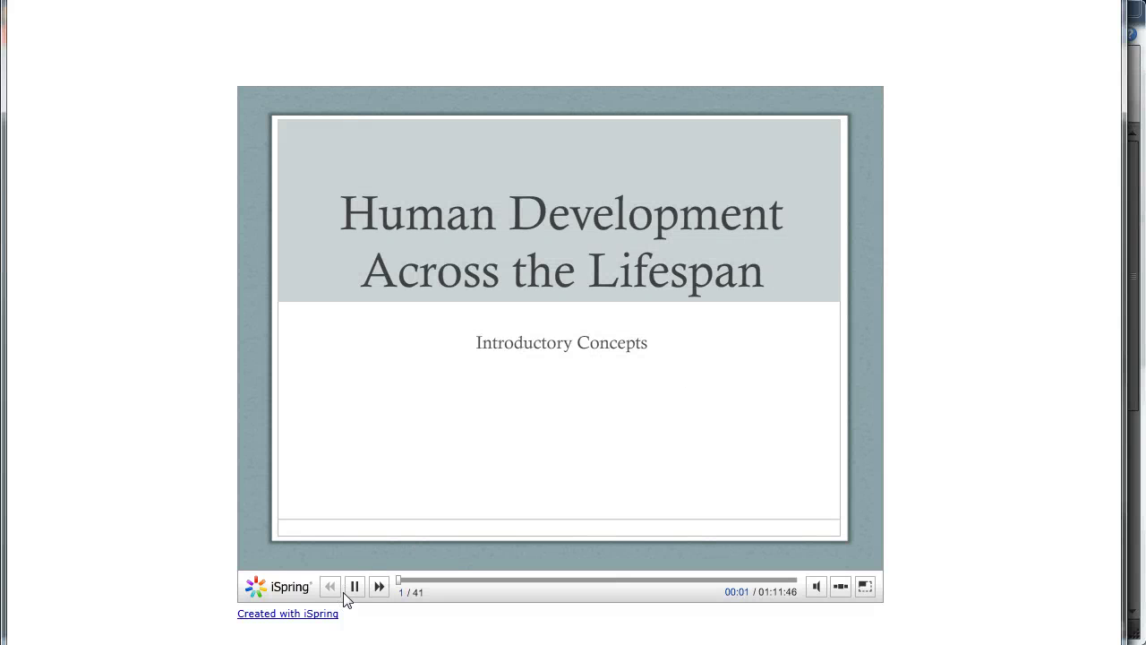
pyautogui.click(354, 587)
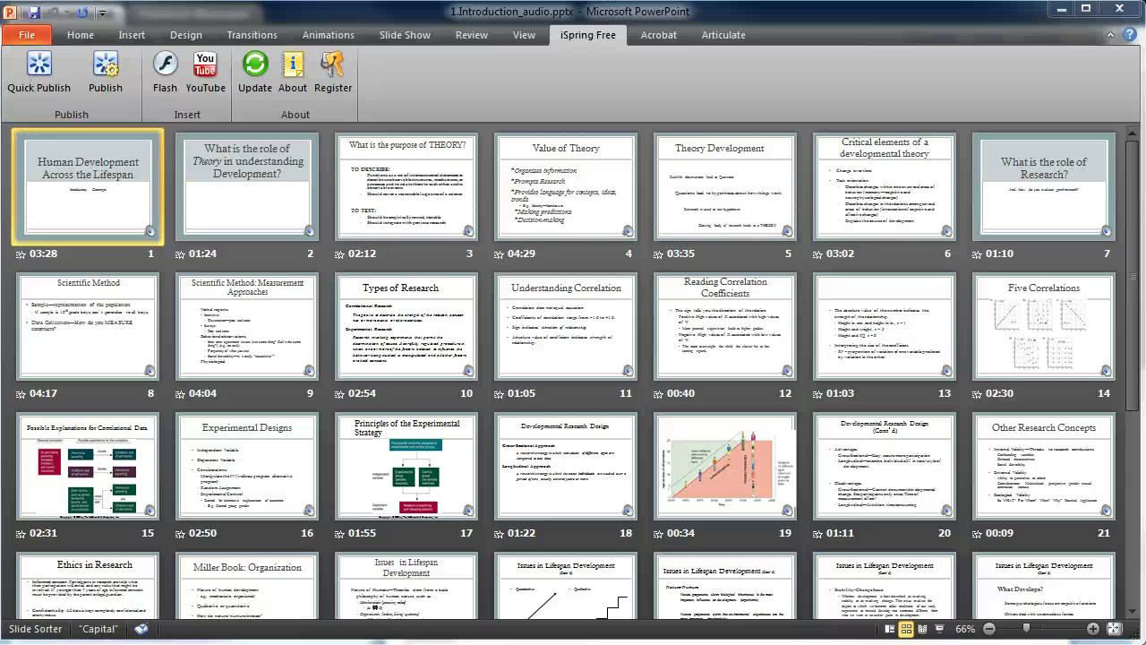
# Switch to Blackboard and open PlainModules folder > 01Module in the File Manager of the New Hybrid2011 template course.
pyautogui.click(1058, 10)
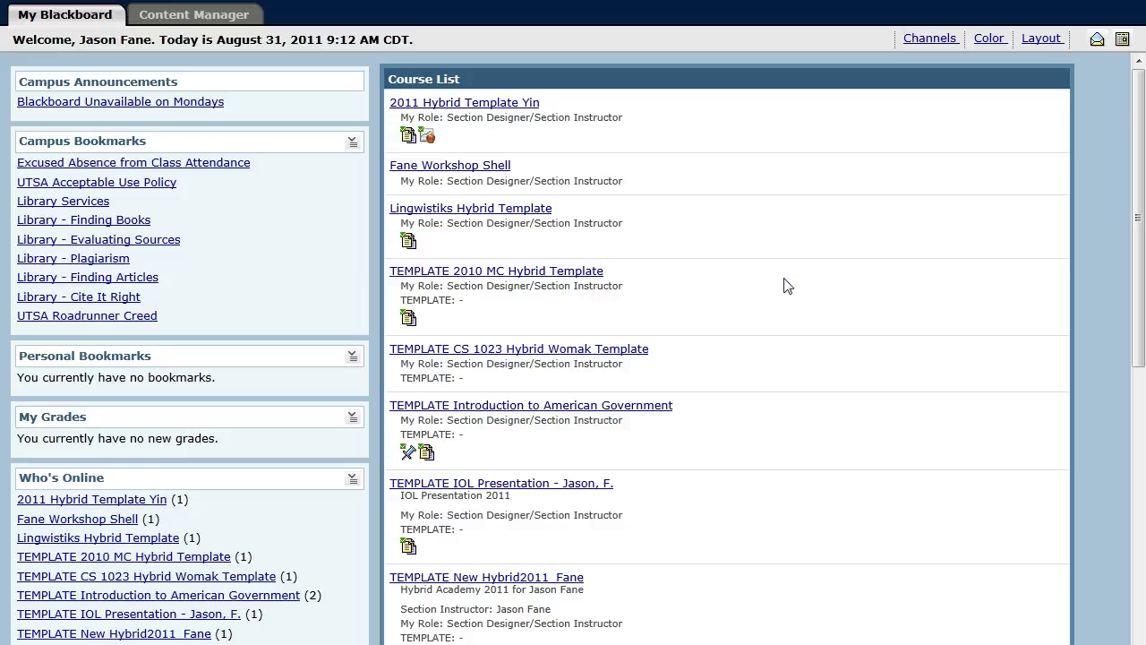
pyautogui.scroll(-3, 770, 484)
pyautogui.click(535, 478)
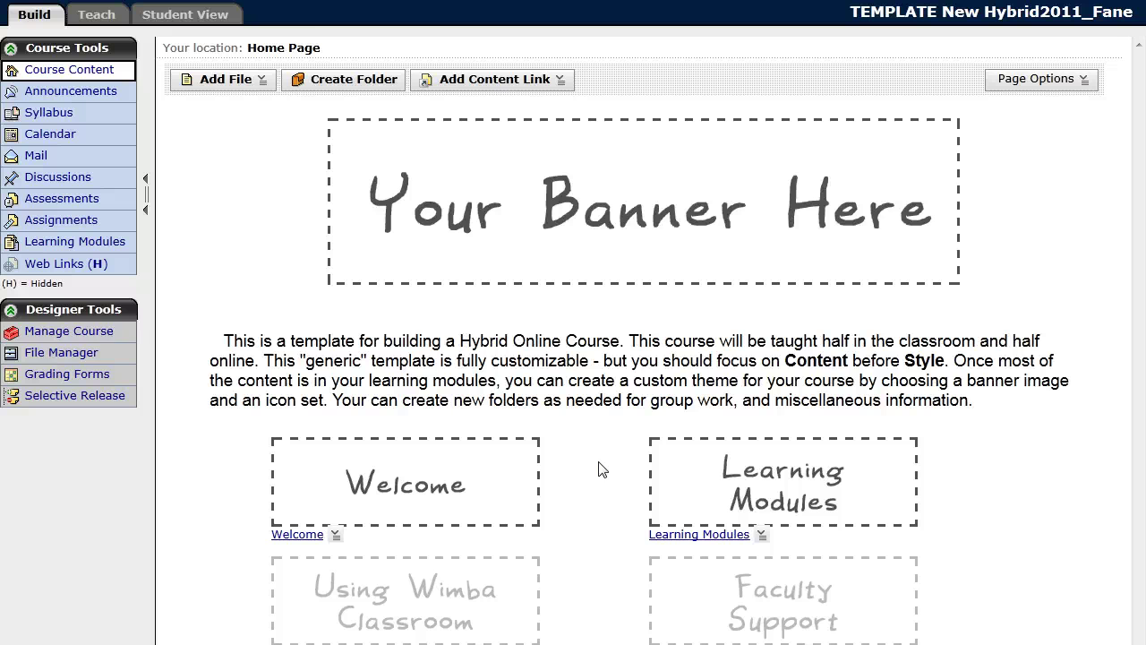
pyautogui.click(61, 355)
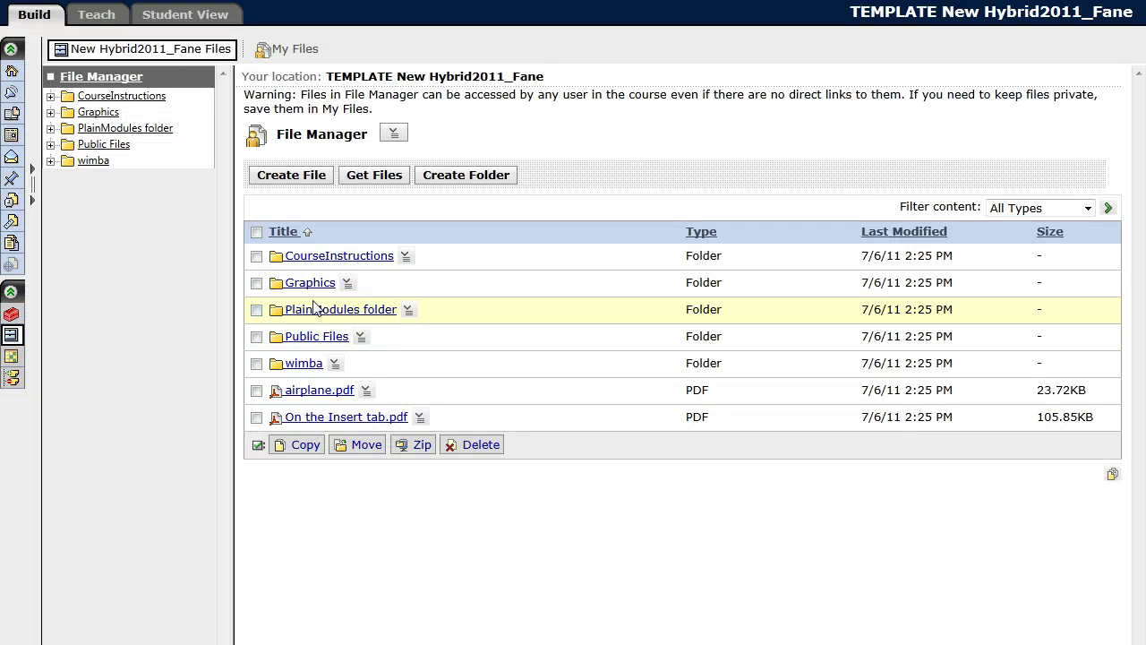
pyautogui.click(349, 313)
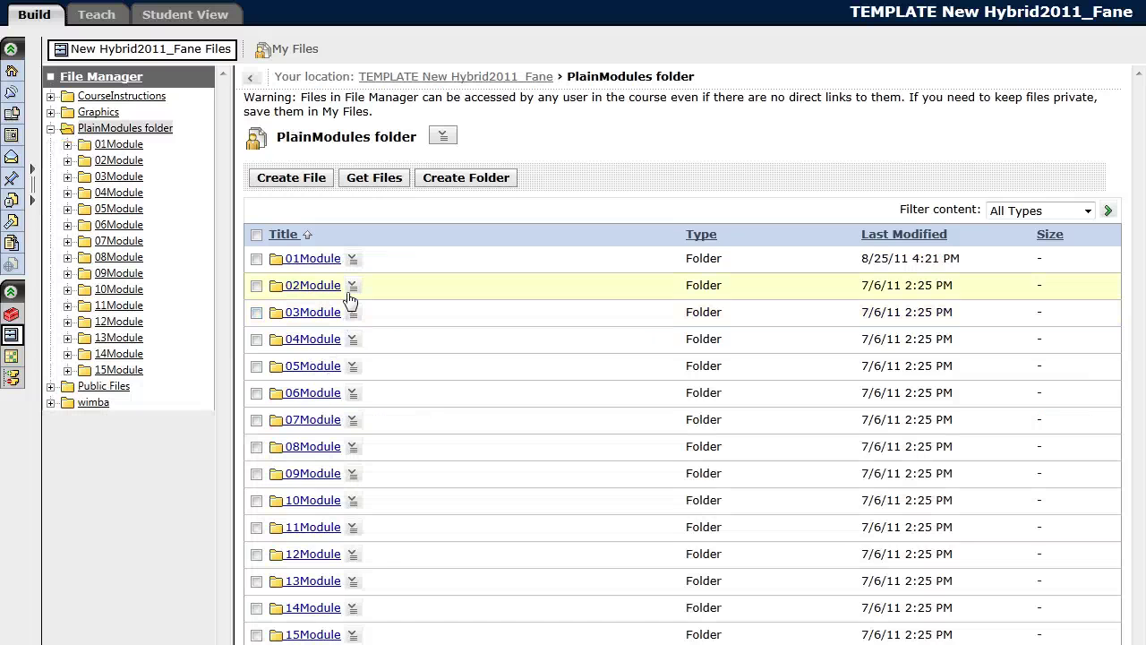
pyautogui.click(315, 258)
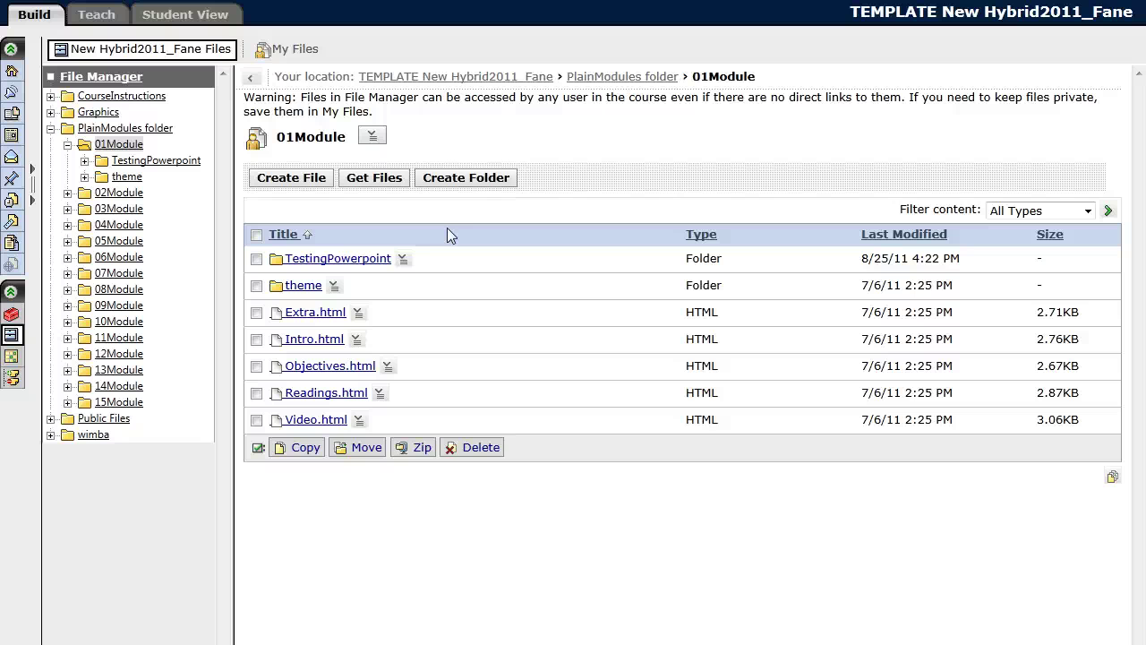
# Create a folder titled Introduction inside the 01Module folder.
pyautogui.click(492, 182)
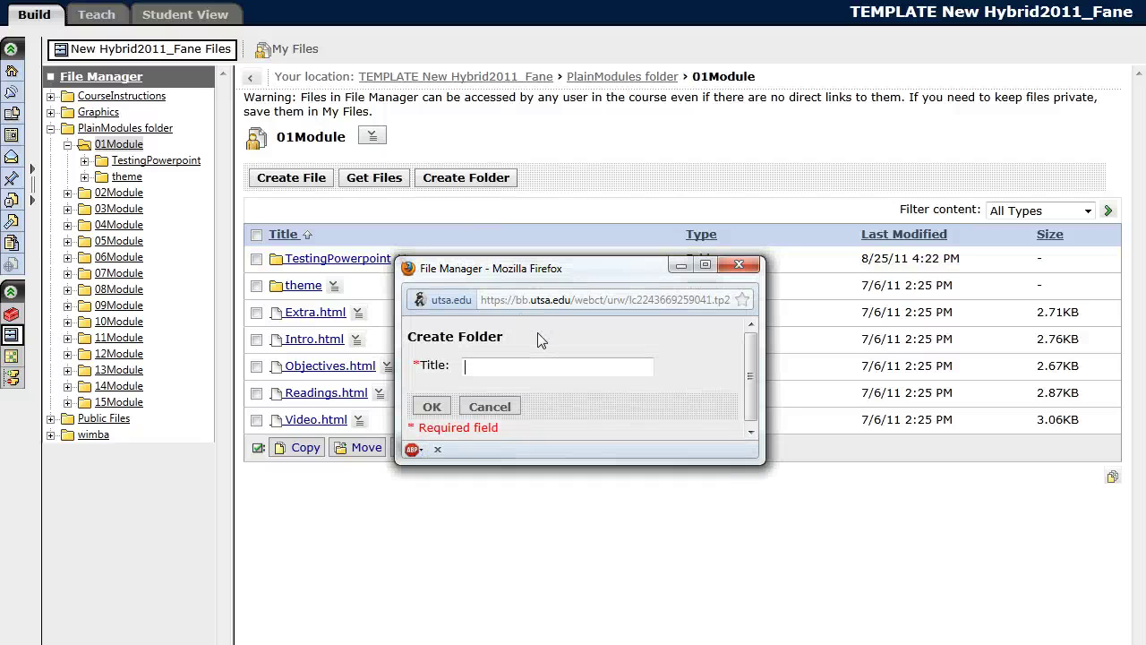
pyautogui.write('Into')
pyautogui.press('BackSpace')
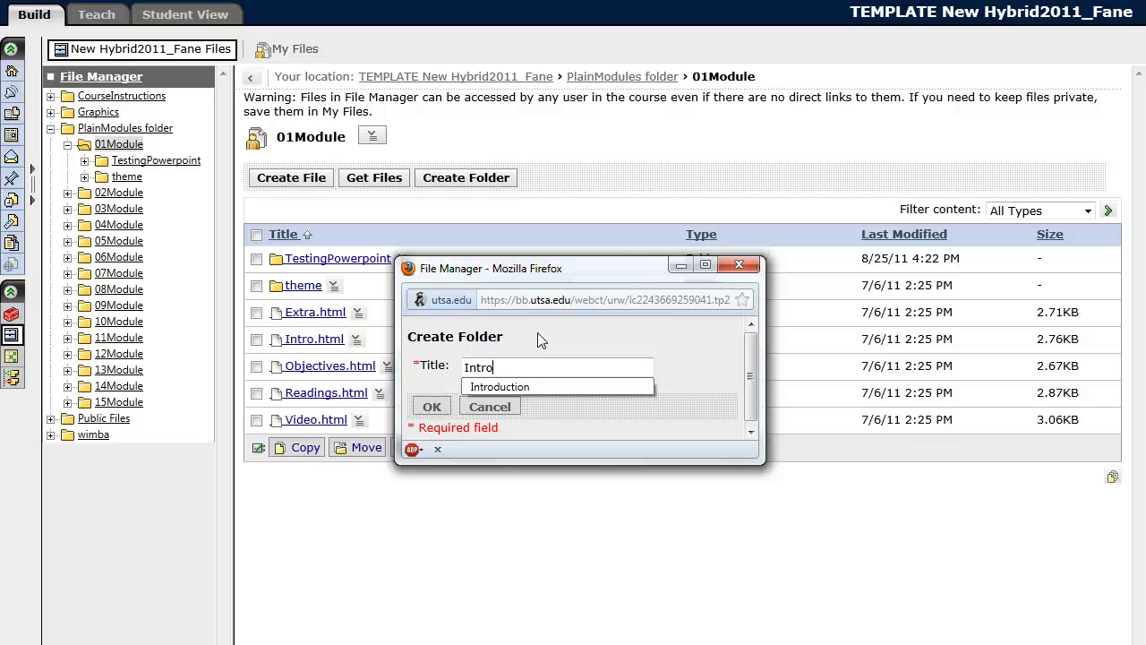
pyautogui.write('ro')
pyautogui.press('Down')
pyautogui.press('Return')
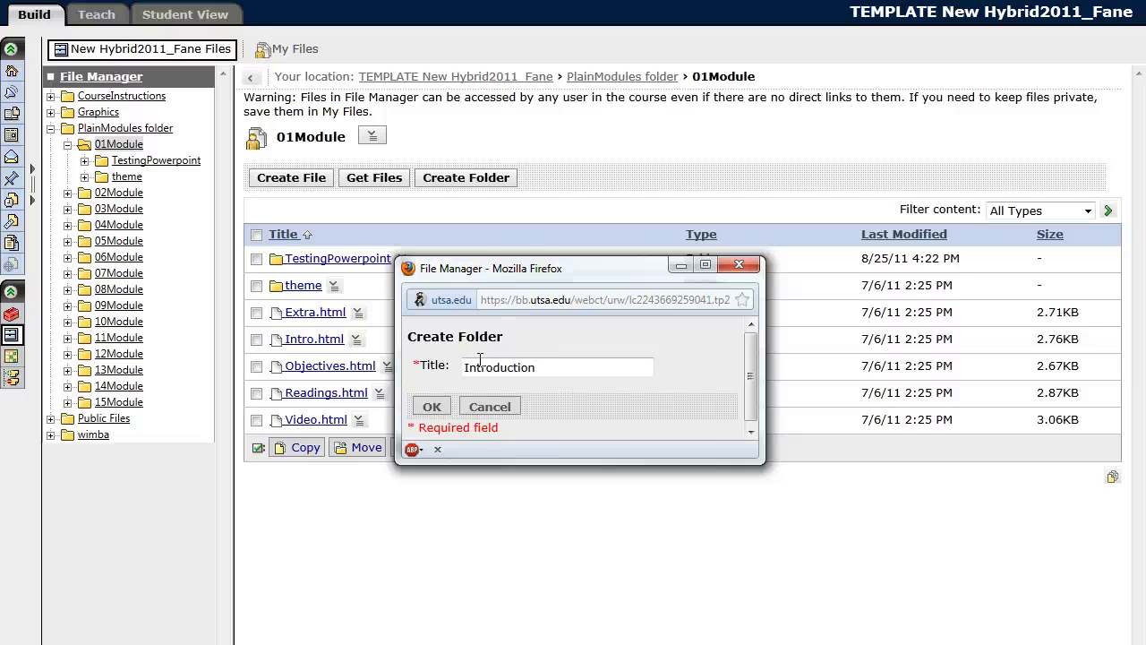
pyautogui.click(431, 407)
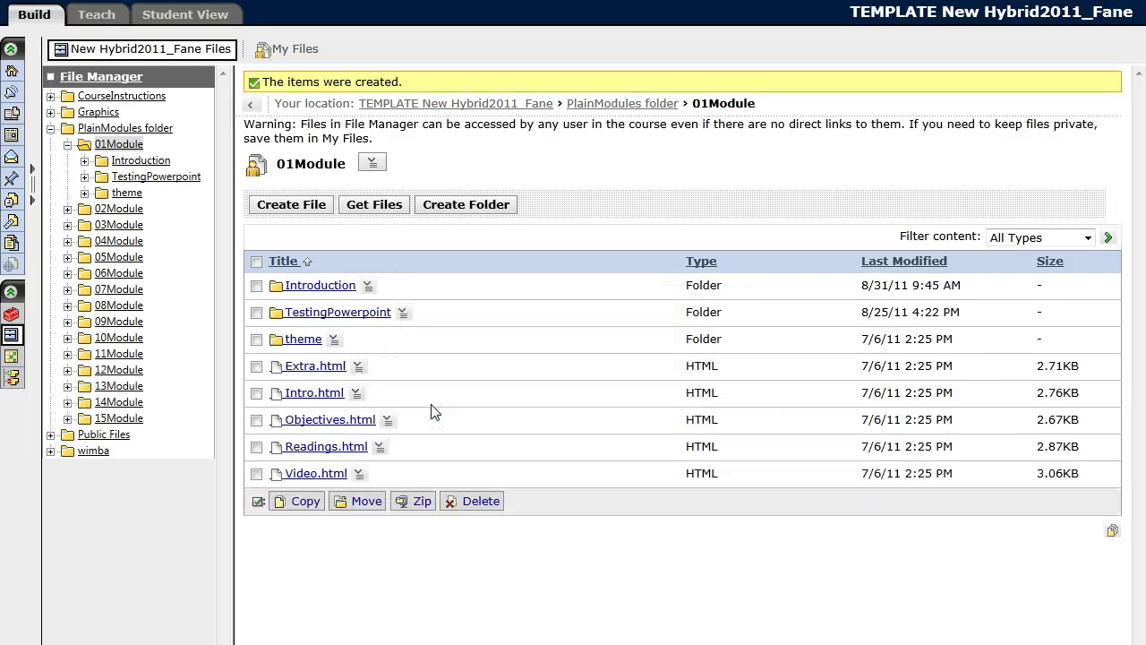
# Upload fixprompt.js, Human Development Across the Lifespan.swf and index.html from the published folder on the Desktop into the Introduction folder, and preview index.html.
pyautogui.click(334, 286)
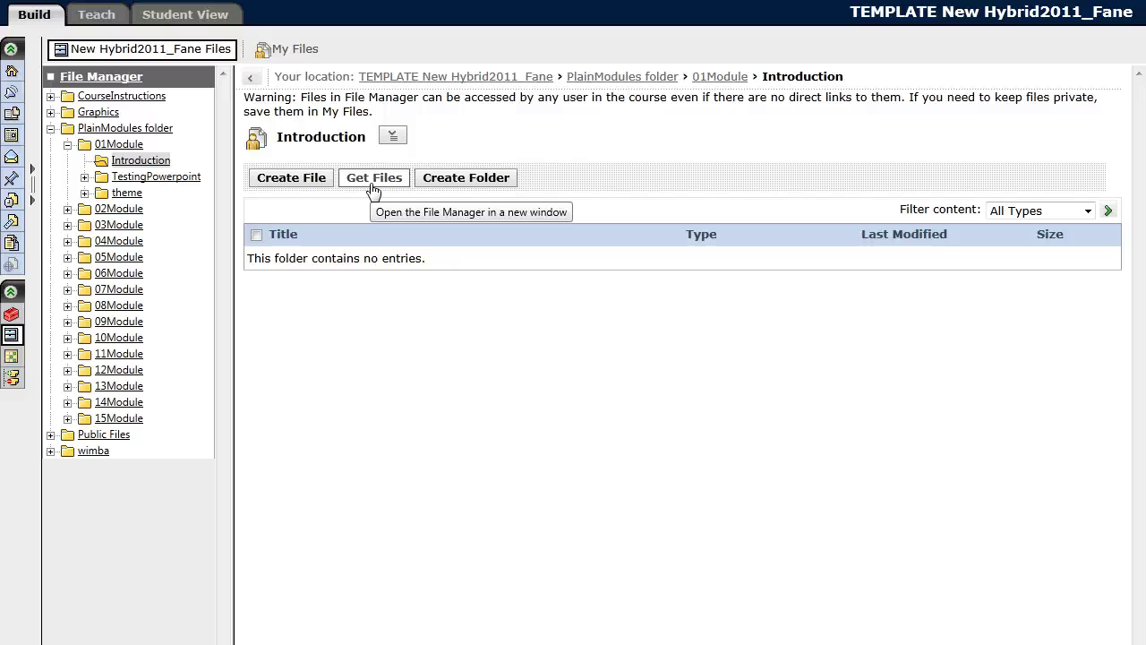
pyautogui.click(381, 179)
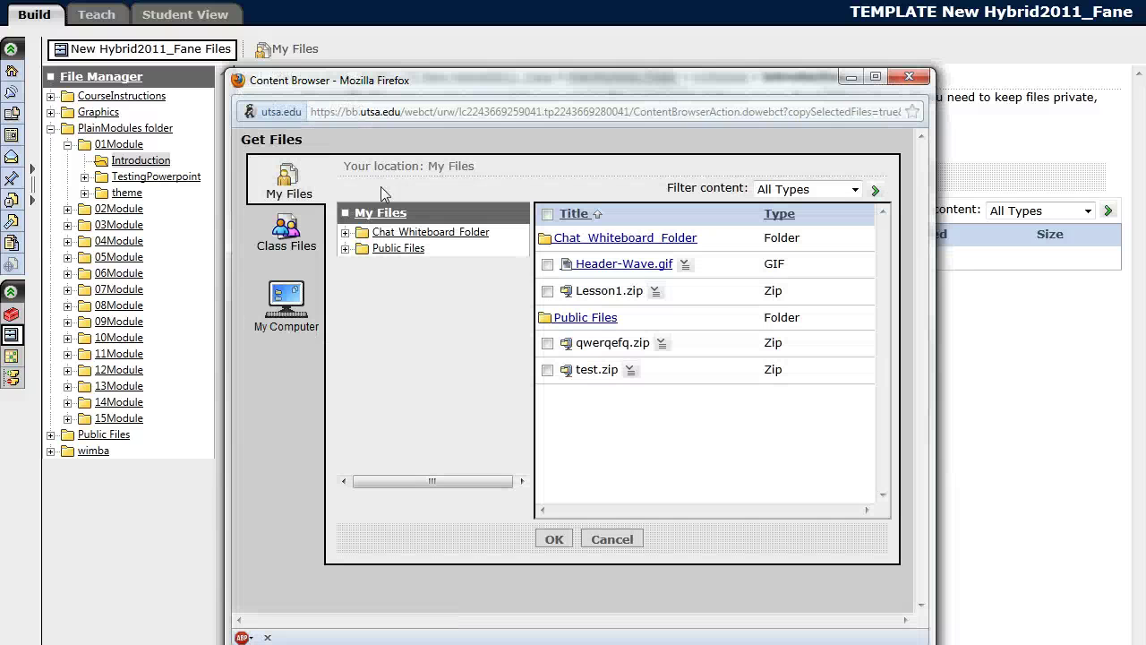
pyautogui.click(287, 305)
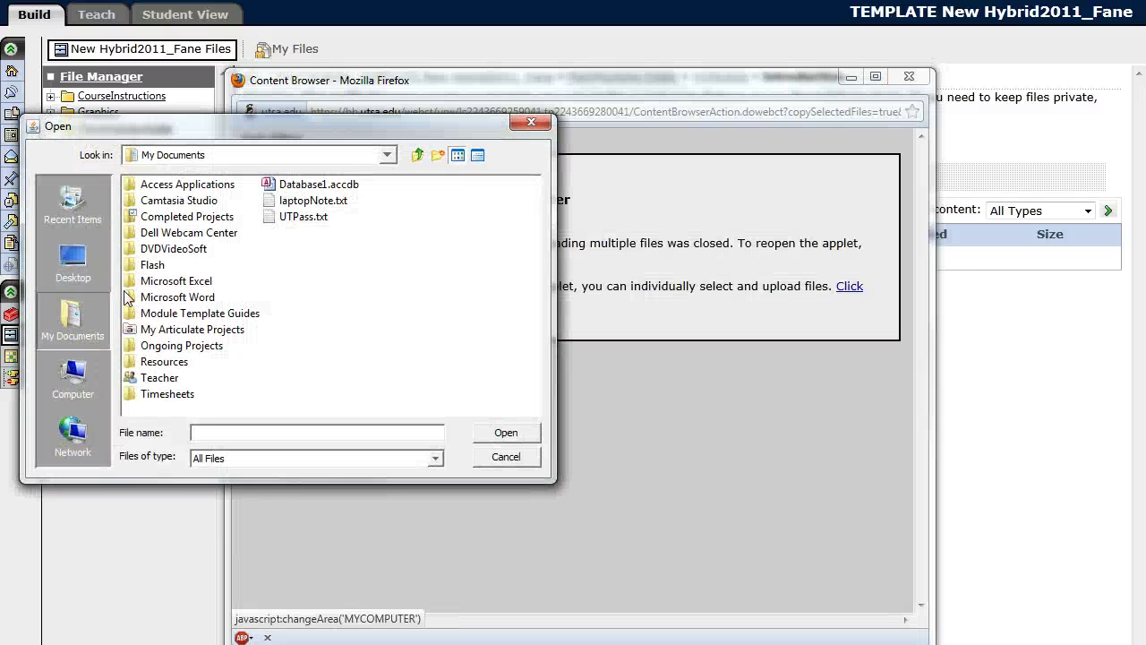
pyautogui.click(90, 278)
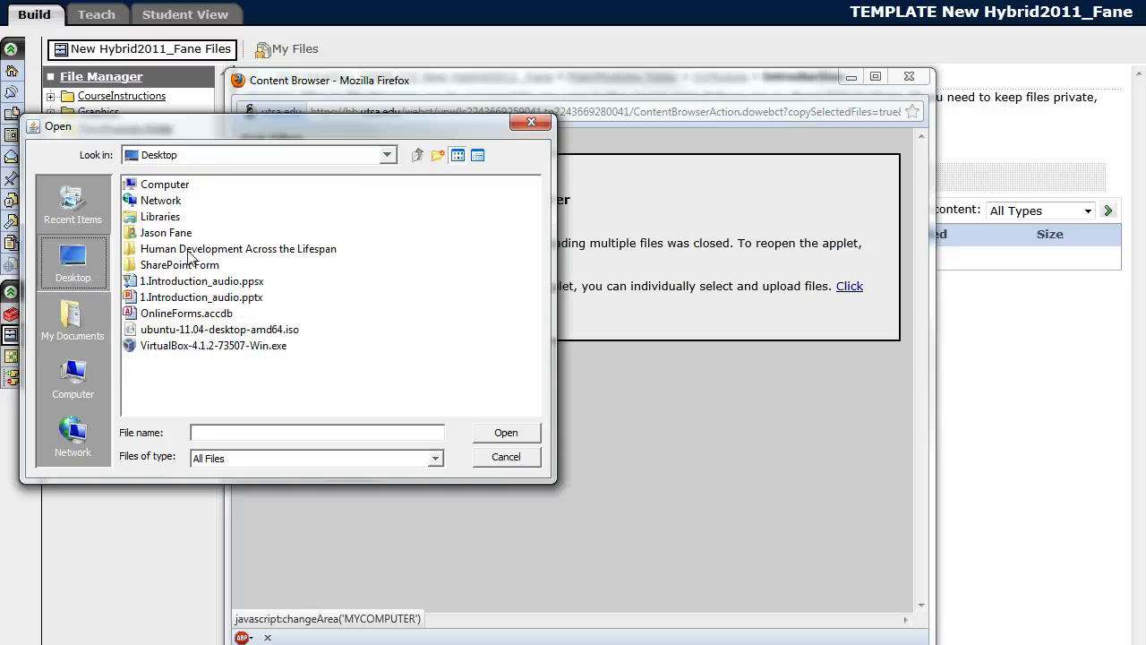
pyautogui.doubleClick(293, 251)
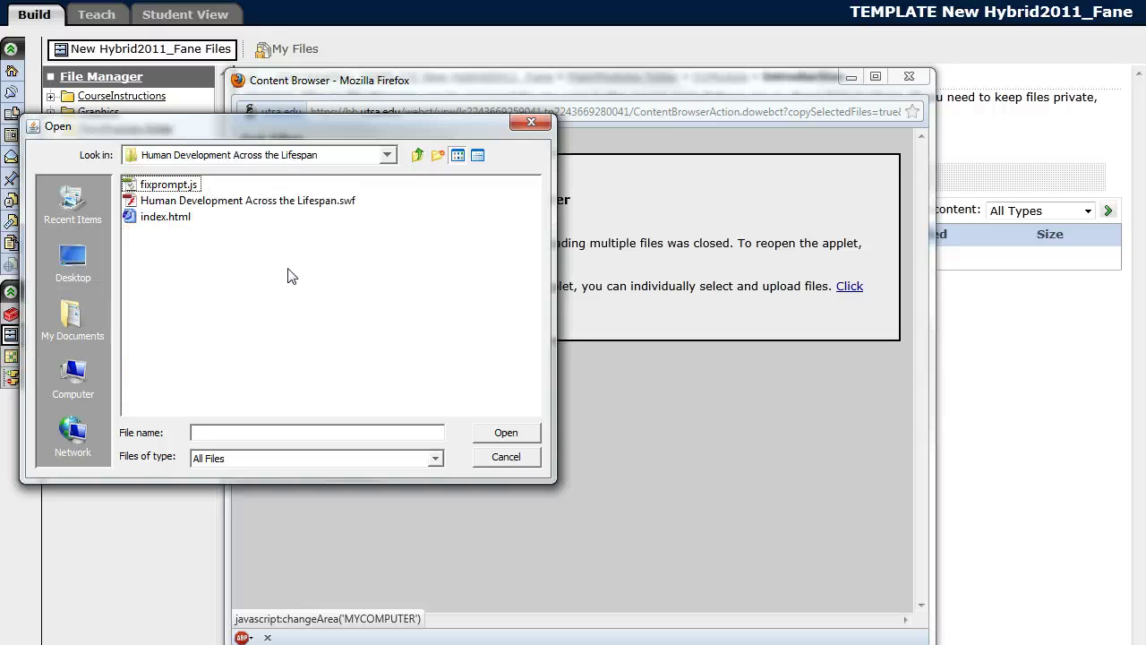
pyautogui.click(150, 188)
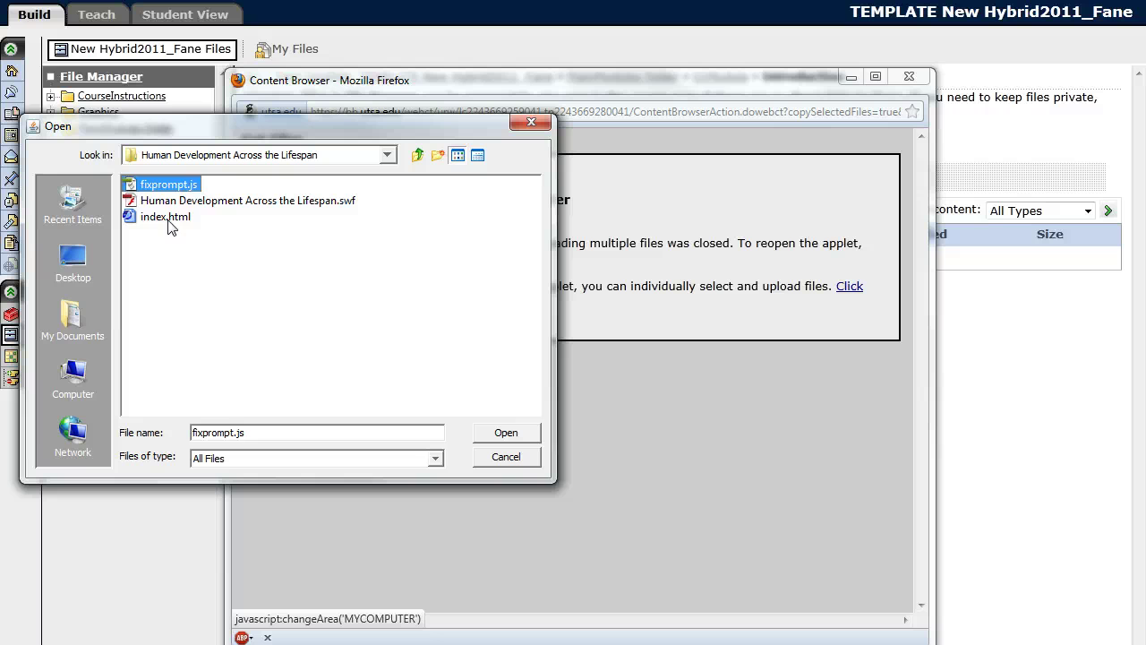
pyautogui.click(175, 220)
pyautogui.keyDown('shift'); pyautogui.click(185, 186); pyautogui.keyUp('shift')
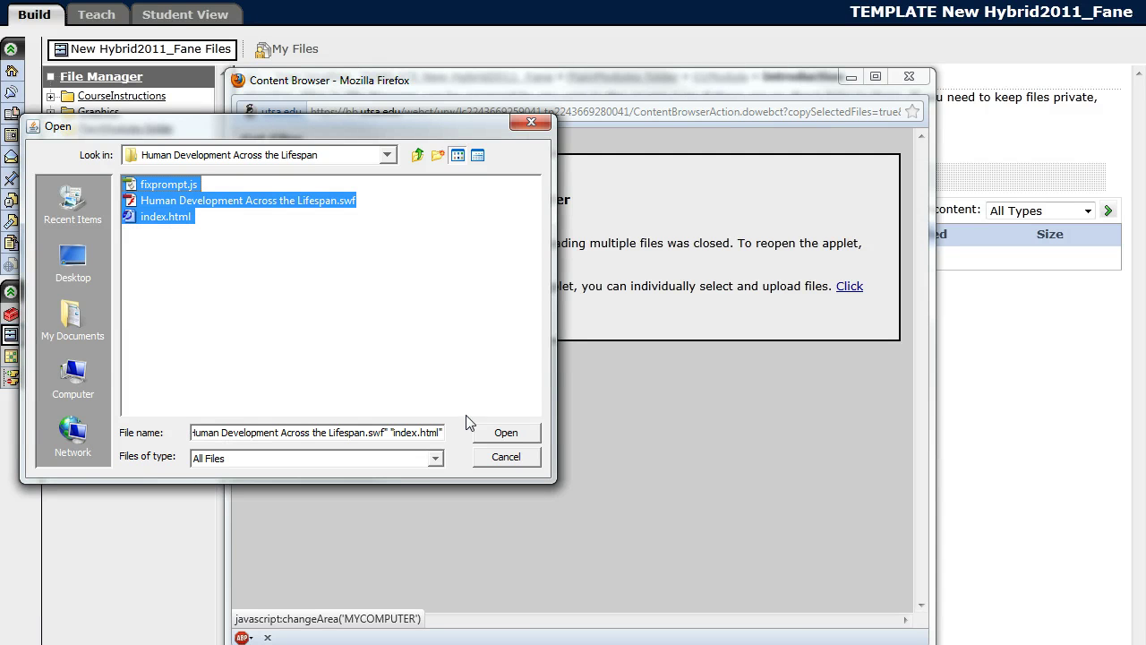
pyautogui.click(517, 439)
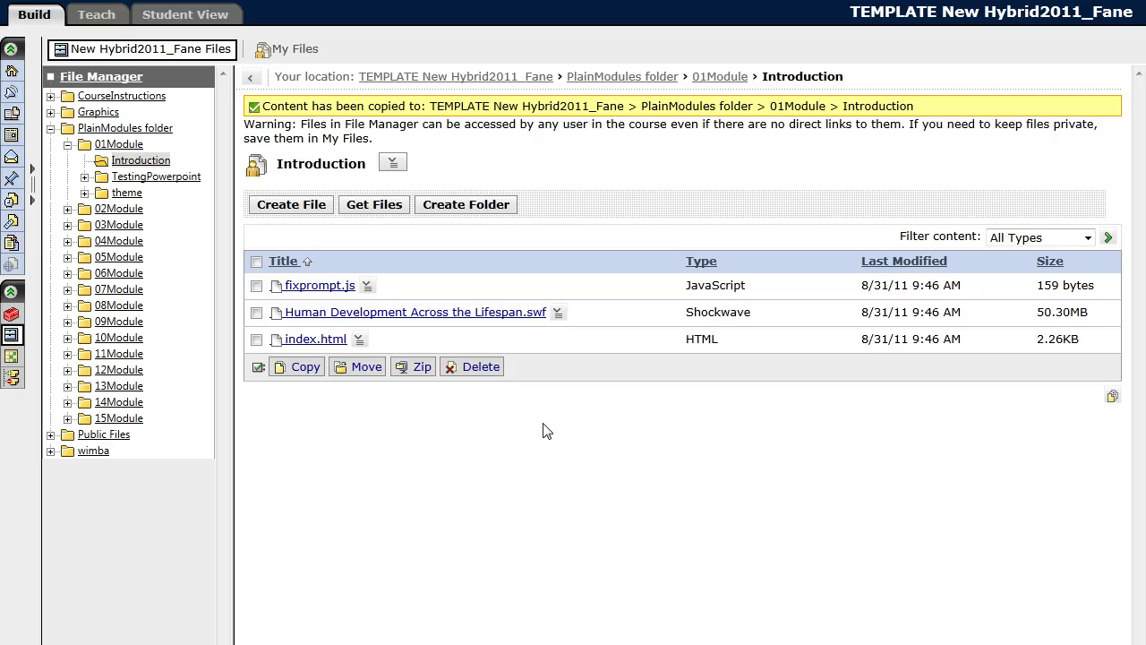
pyautogui.click(338, 342)
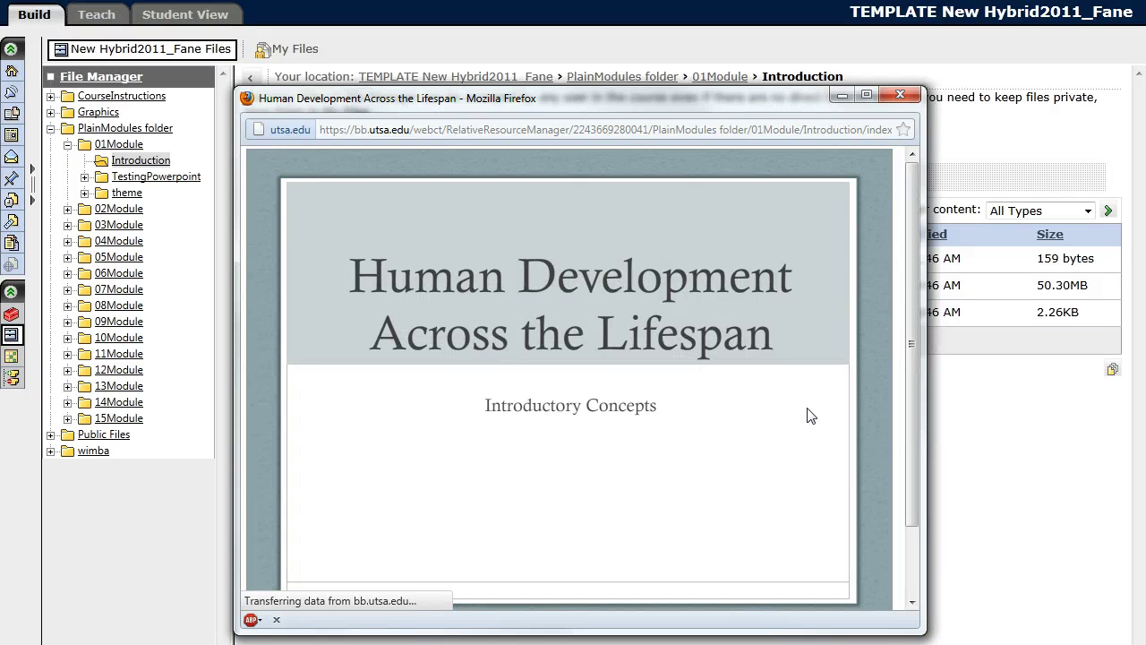
# Close the index.html preview and open Learning Module One from the Learning Modules page of the course home.
pyautogui.click(909, 101)
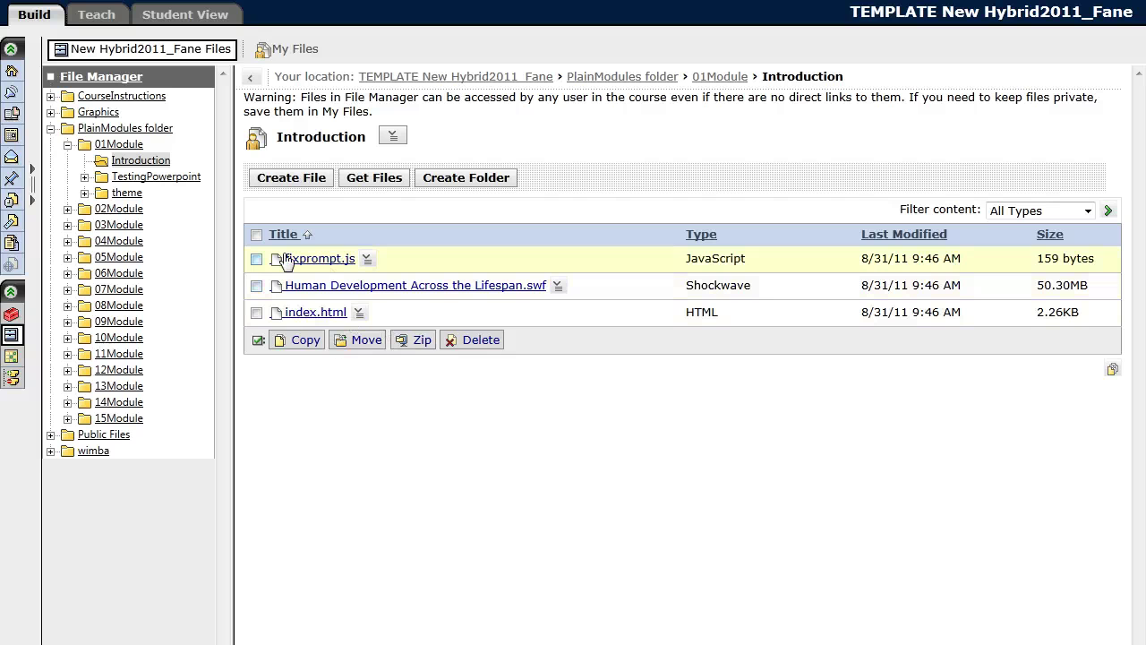
pyautogui.click(34, 15)
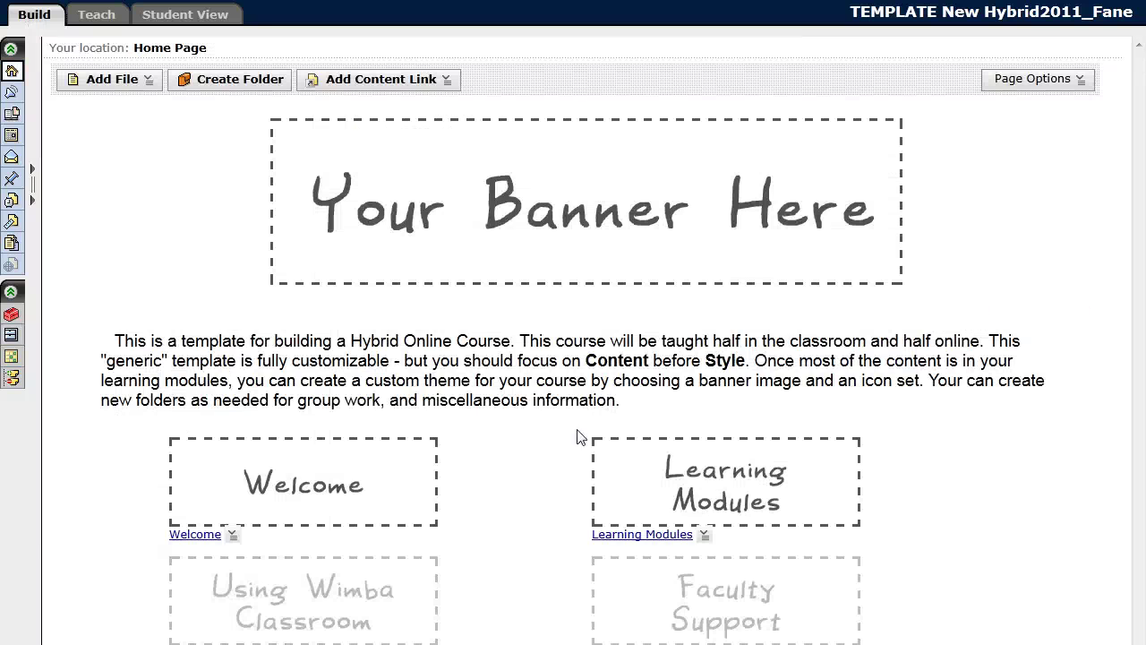
pyautogui.click(706, 481)
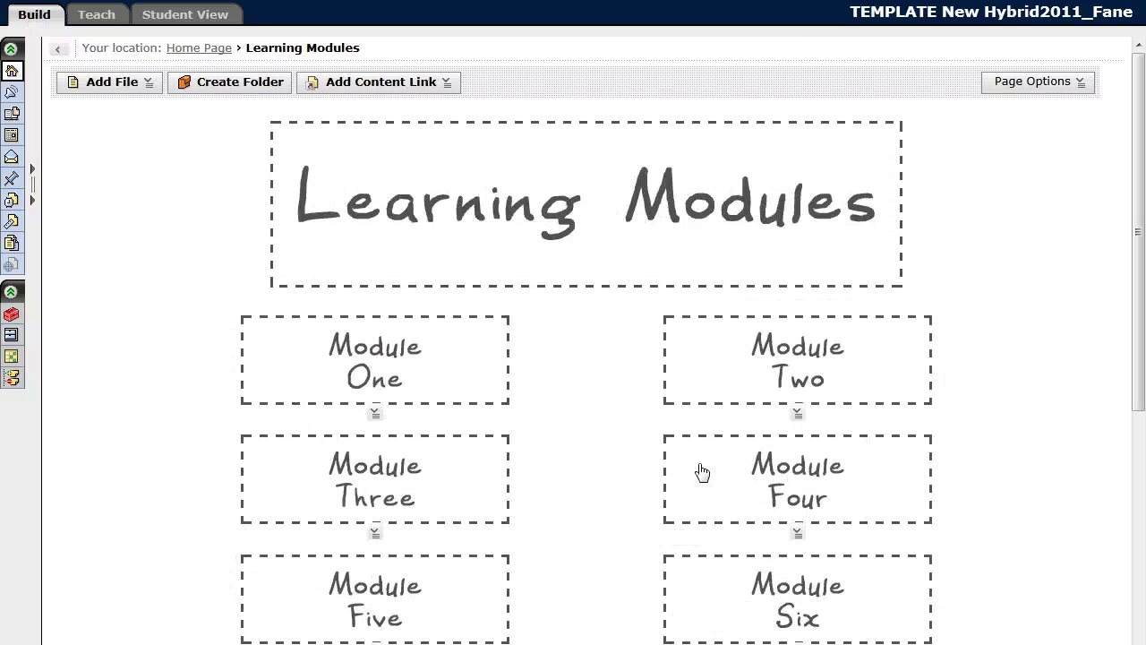
pyautogui.click(438, 368)
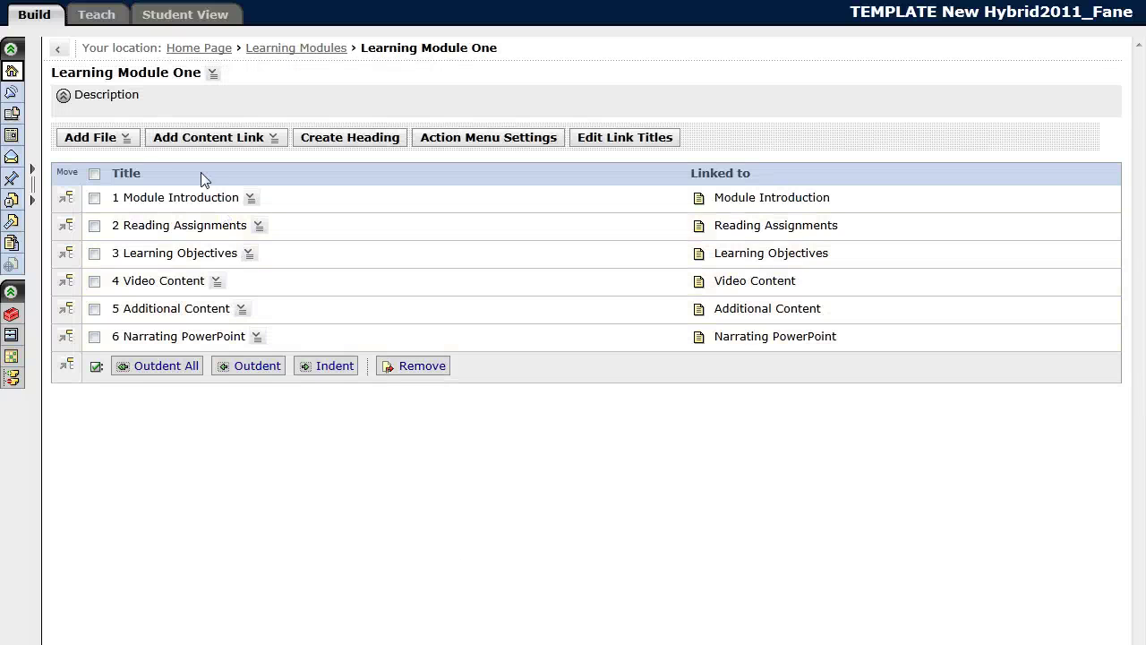
# Add index.html from the class files folder PlainModules folder > 01Module > Introduction to Learning Module One.
pyautogui.click(127, 139)
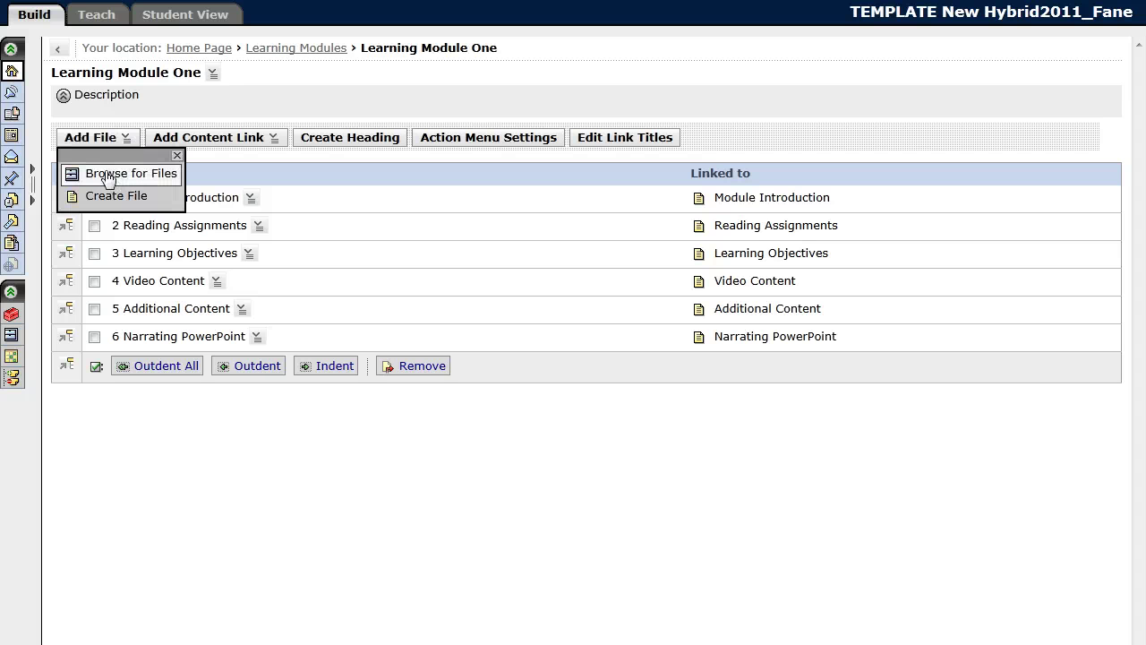
pyautogui.click(107, 177)
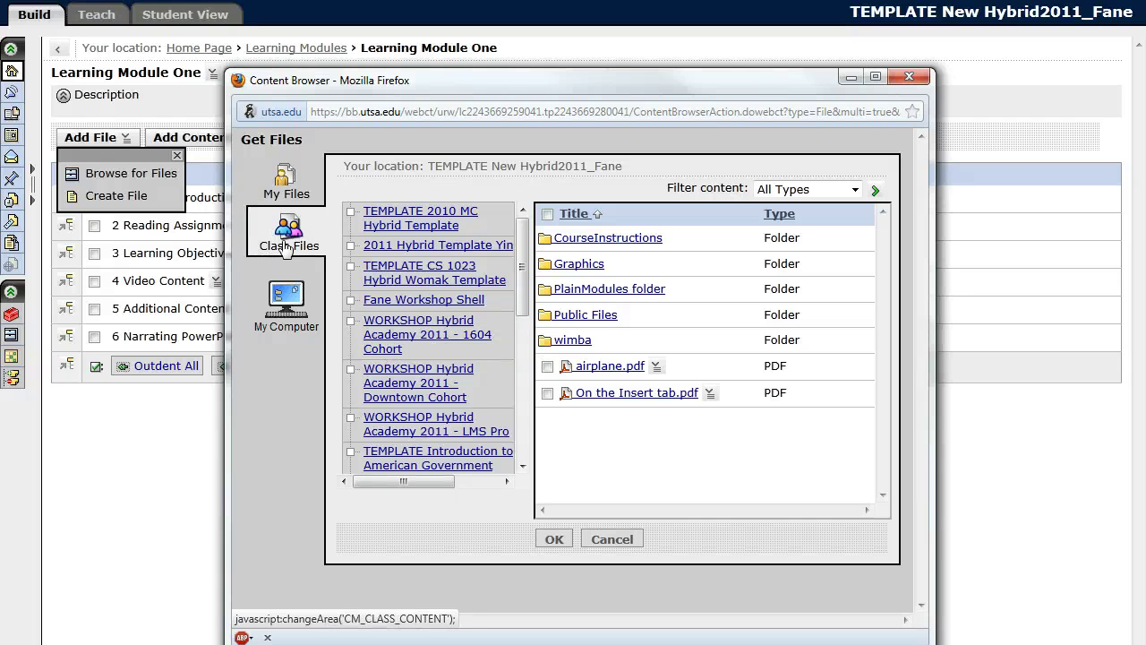
pyautogui.click(596, 295)
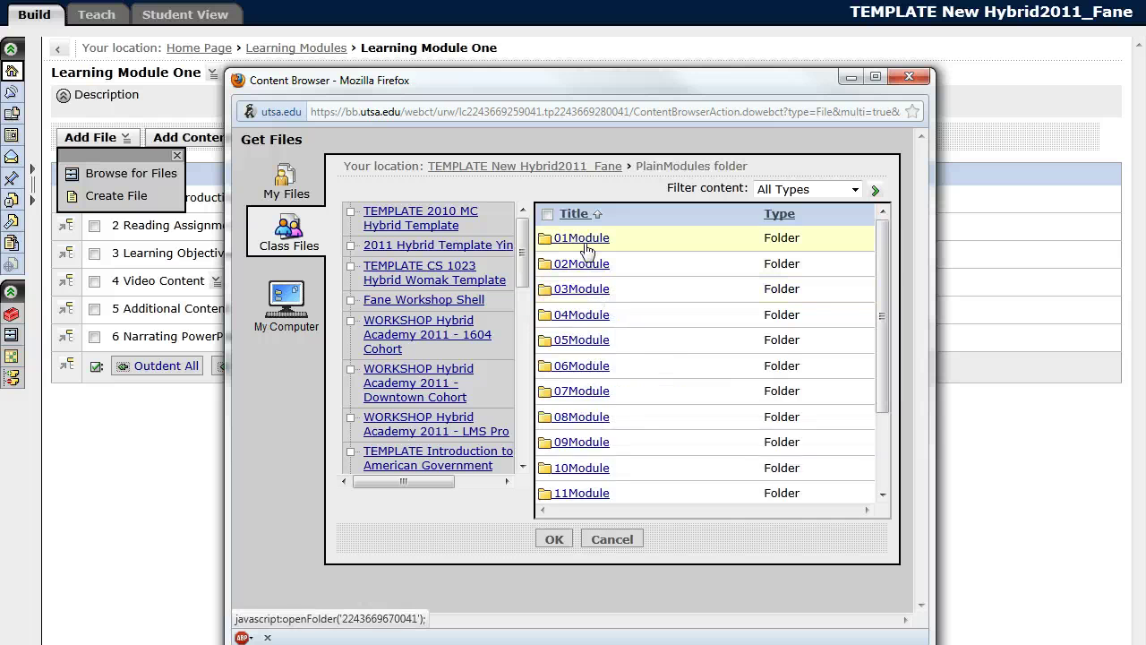
pyautogui.click(586, 245)
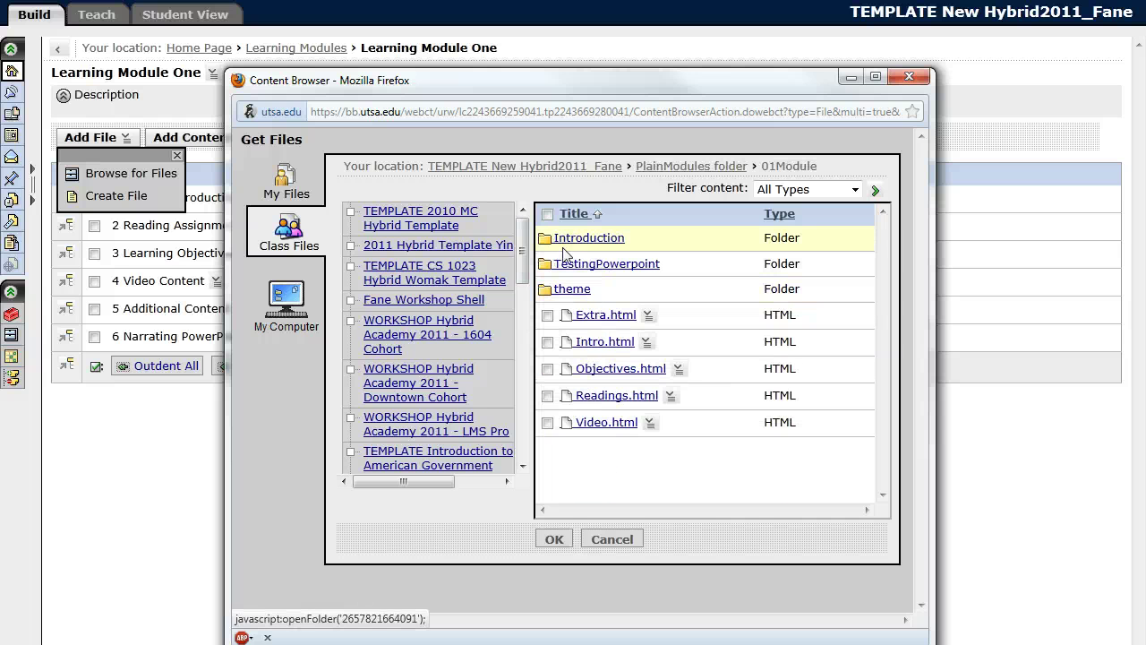
pyautogui.click(616, 238)
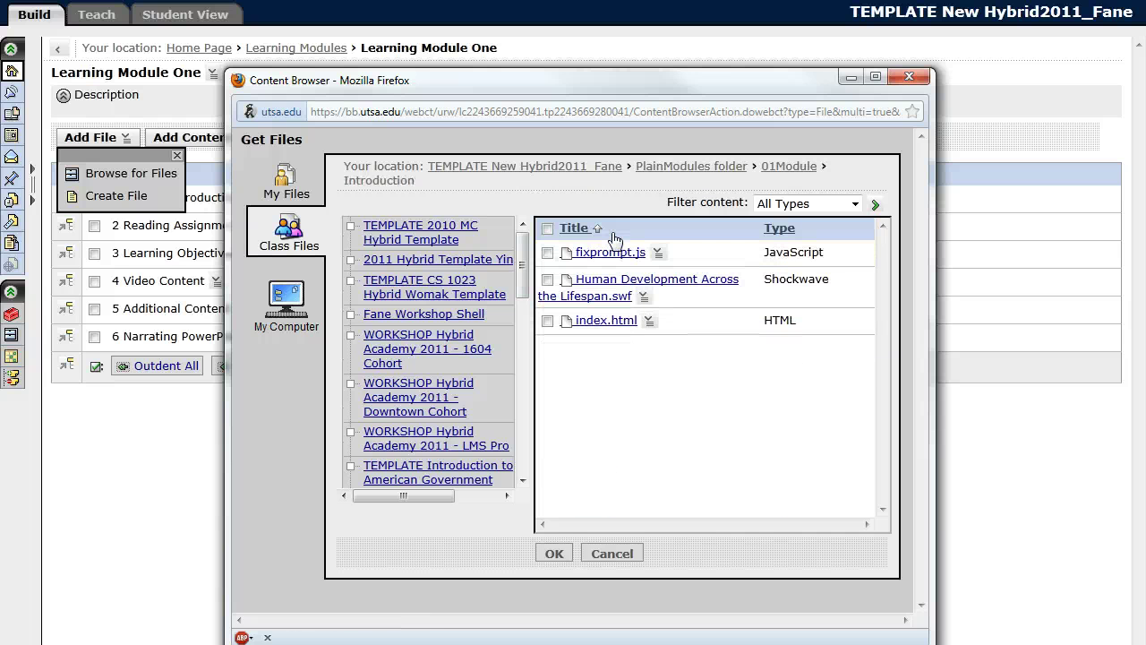
pyautogui.click(547, 321)
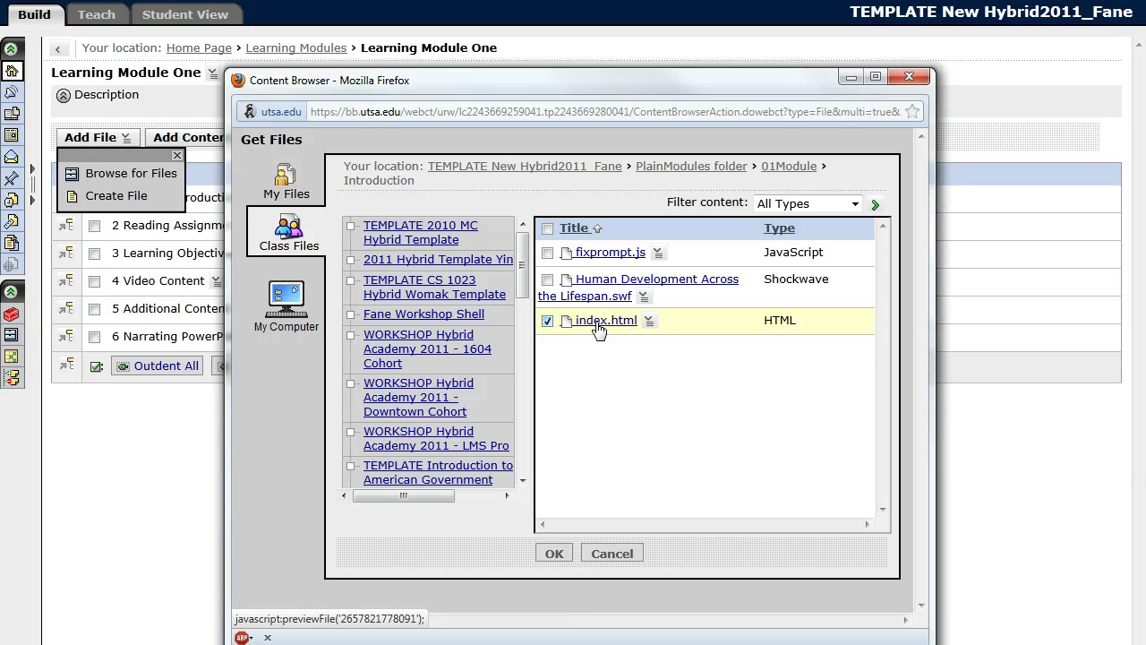
pyautogui.click(555, 553)
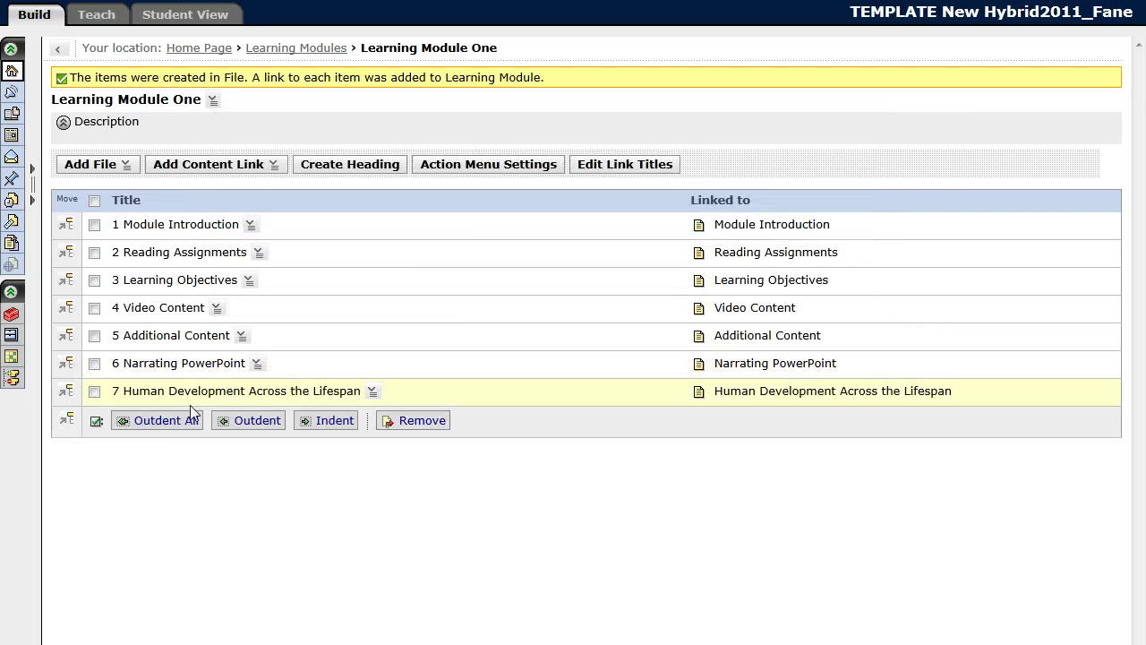
# Preview the Human Development Across the Lifespan item in a maximized window, view the module's Video Content page, and close the preview.
pyautogui.click(374, 394)
pyautogui.click(419, 447)
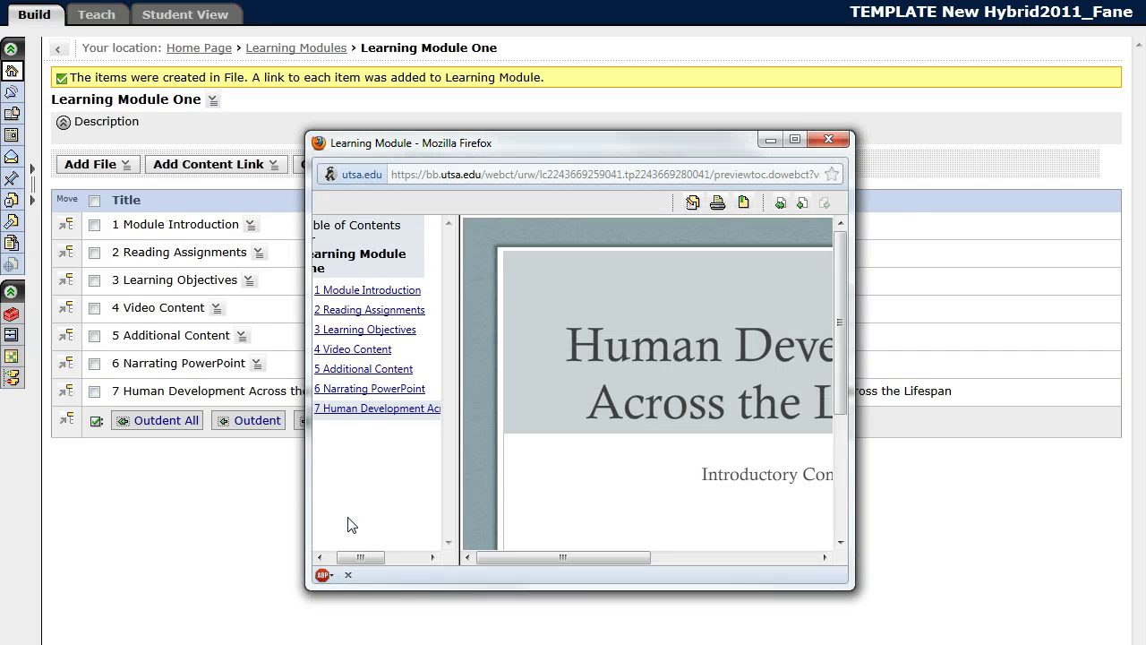
pyautogui.click(801, 144)
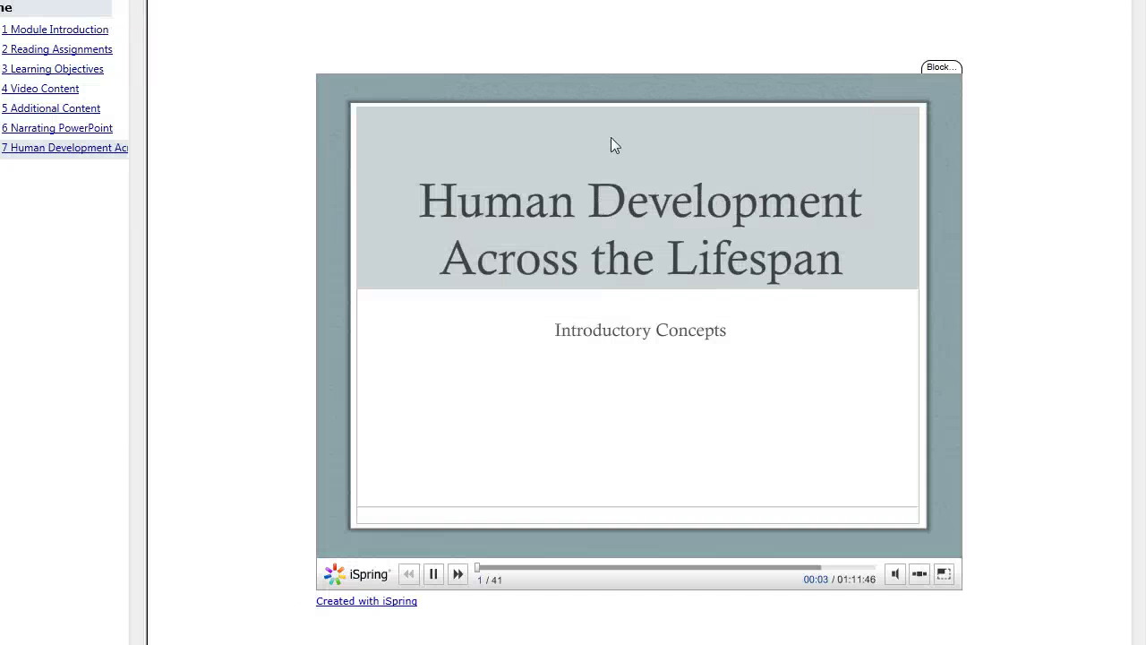
pyautogui.click(70, 130)
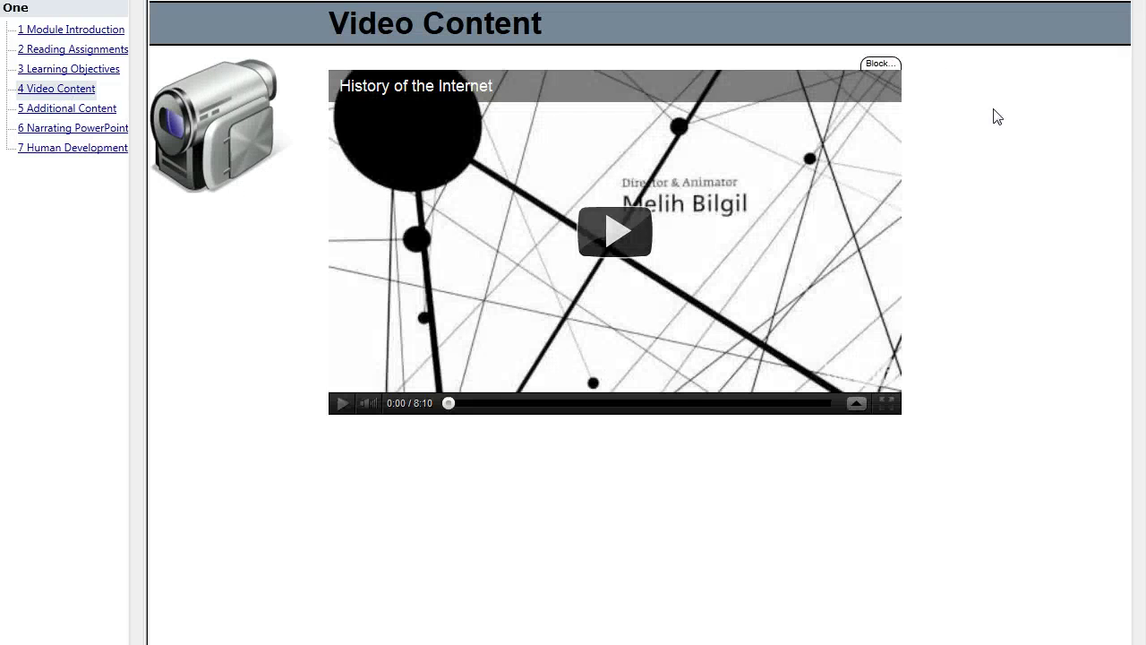
pyautogui.hotkey('alt', 'F4')
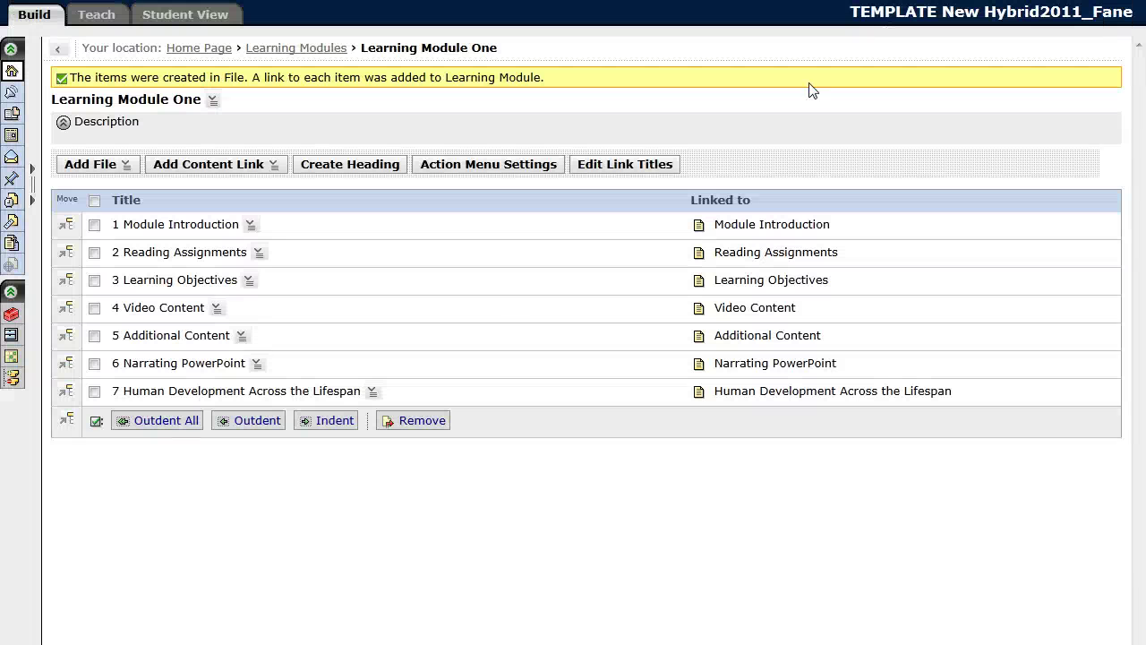